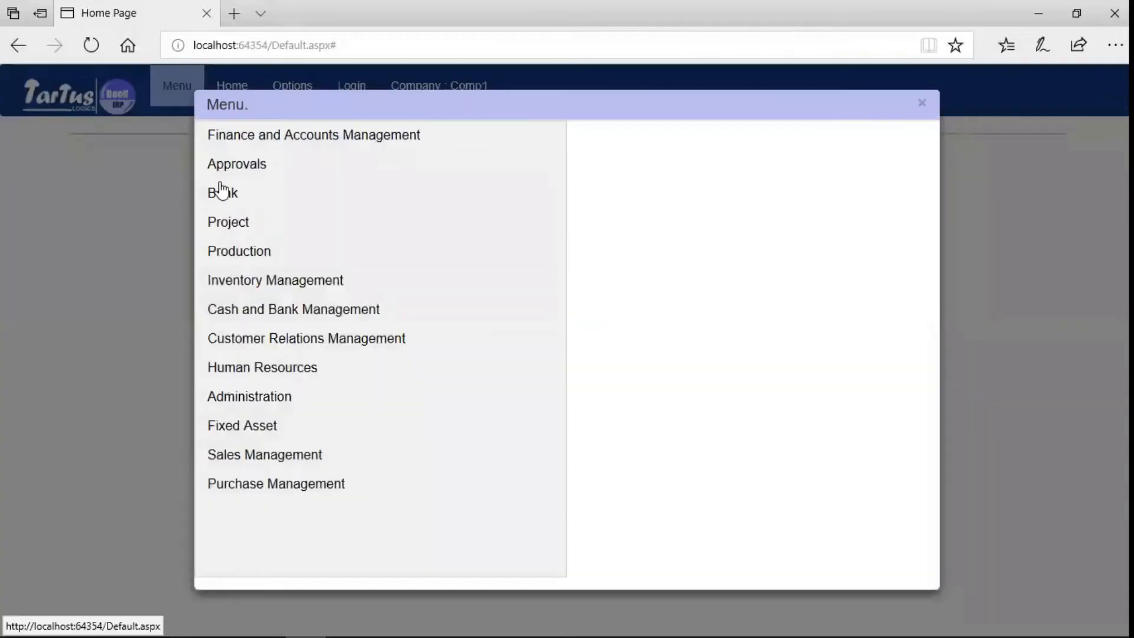
# Generate the Party Ledger report from the Finance and Accounts Management reports and examine its account pages through Sundry Debtors
pyautogui.click(278, 144)
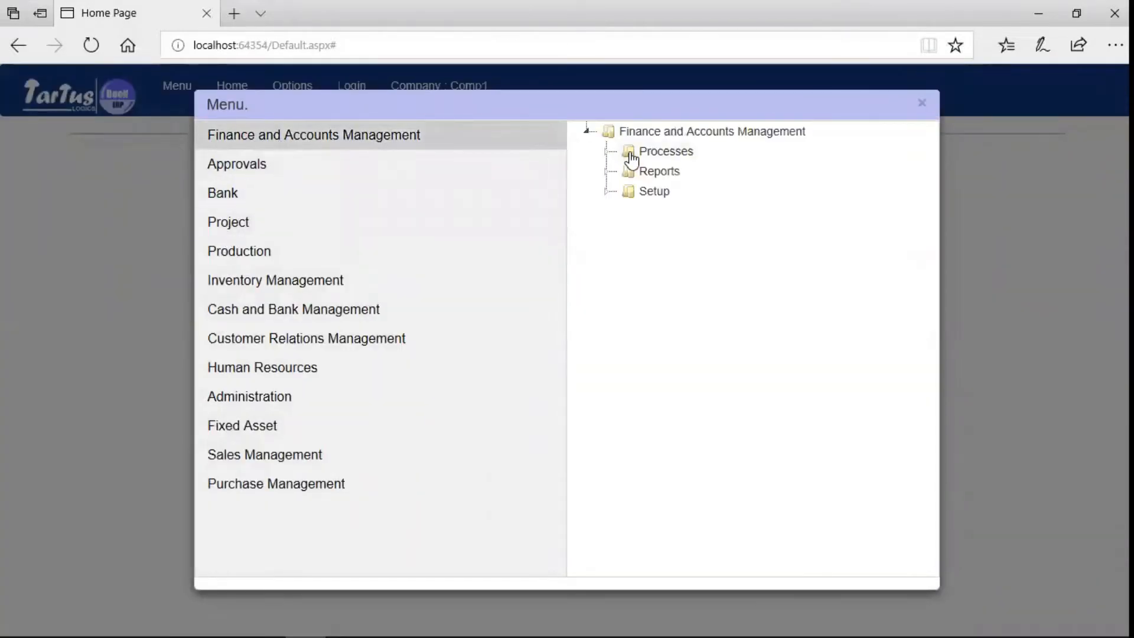
pyautogui.click(605, 172)
pyautogui.click(678, 231)
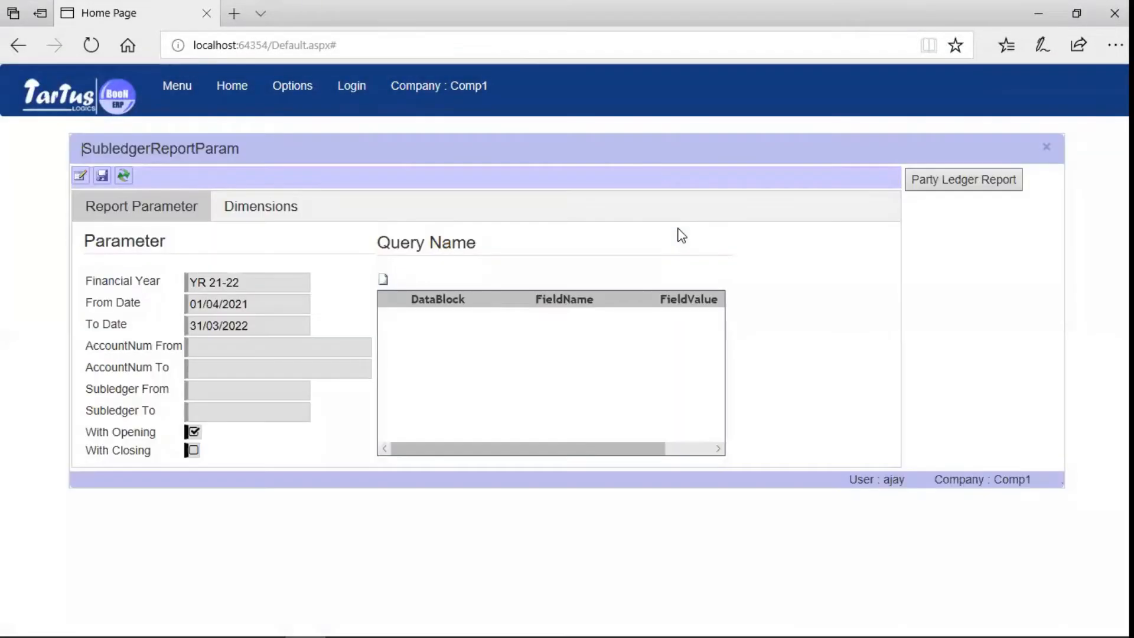
pyautogui.click(955, 189)
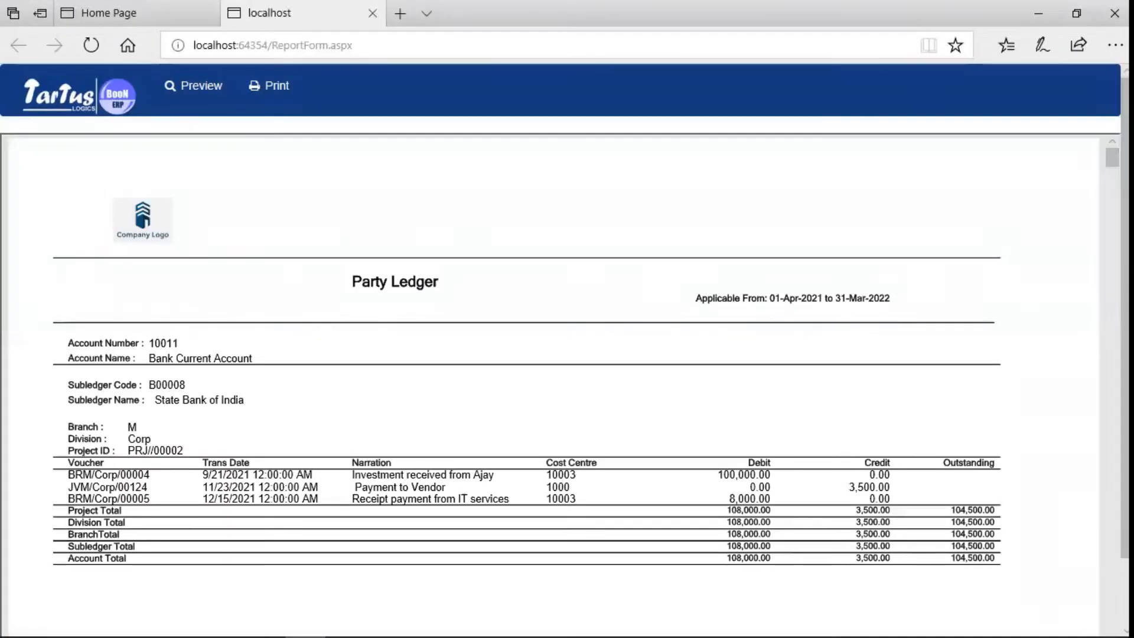
pyautogui.moveTo(1112, 157); pyautogui.dragTo(1112, 210)
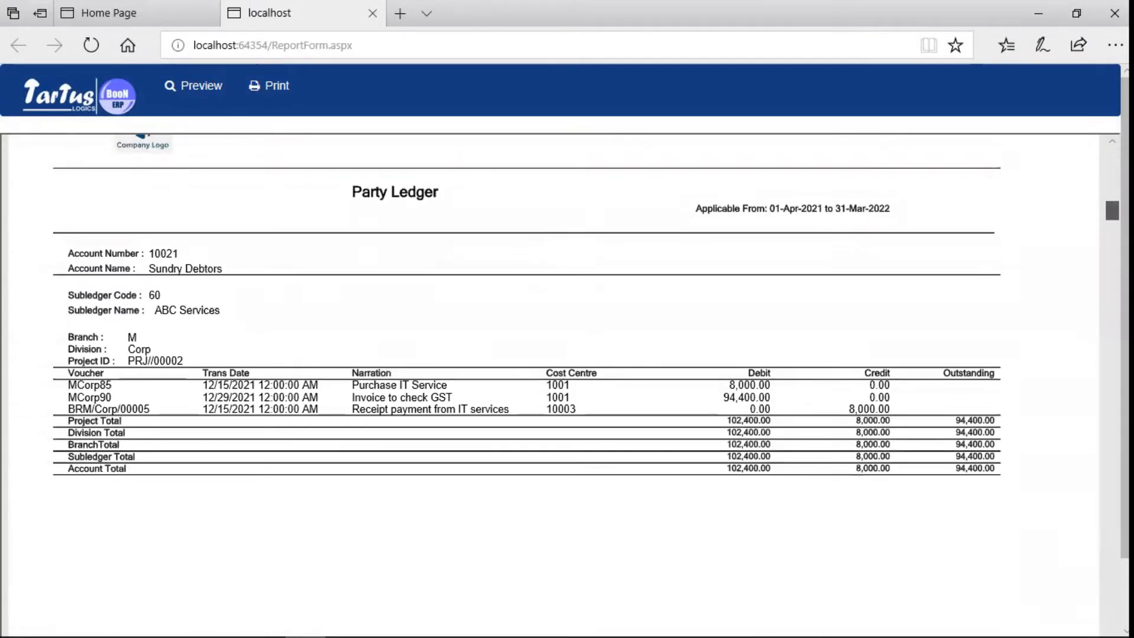
pyautogui.click(1112, 142)
pyautogui.click(1112, 141)
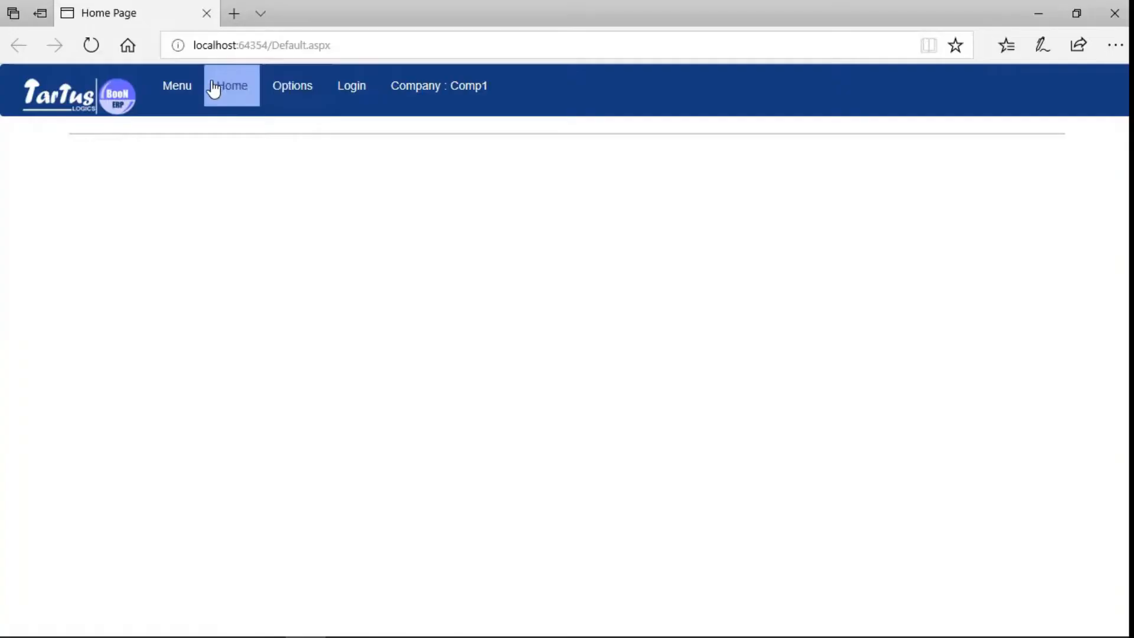
# Open the Customers form under the Sales Management processes and select the ABC Services record
pyautogui.click(191, 84)
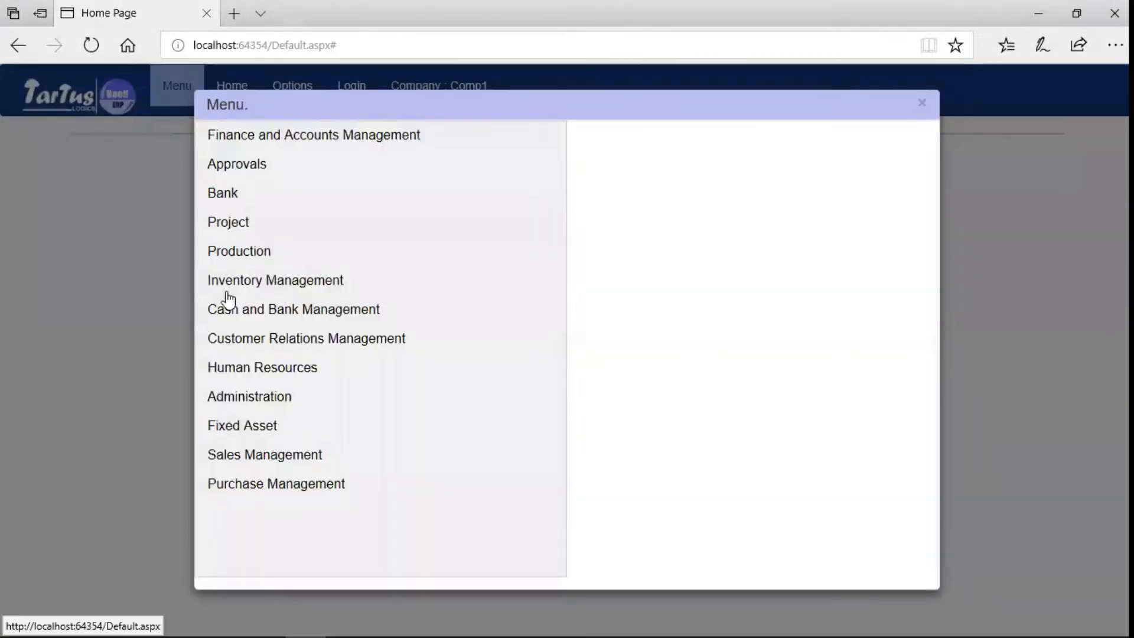
pyautogui.click(264, 468)
pyautogui.click(606, 151)
pyautogui.click(684, 173)
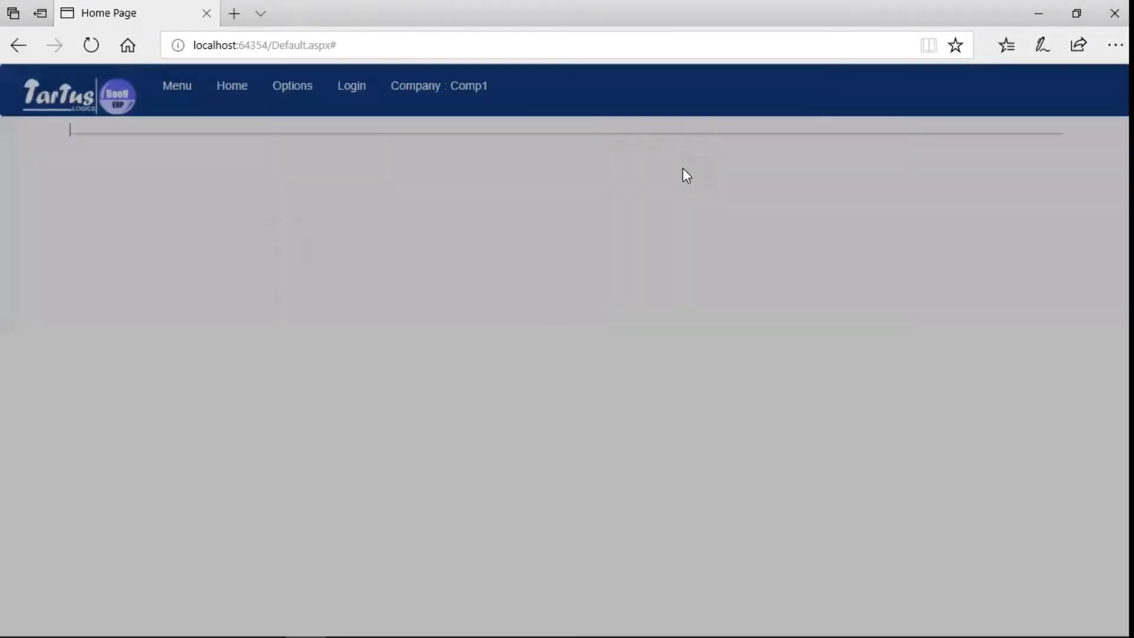
pyautogui.click(402, 239)
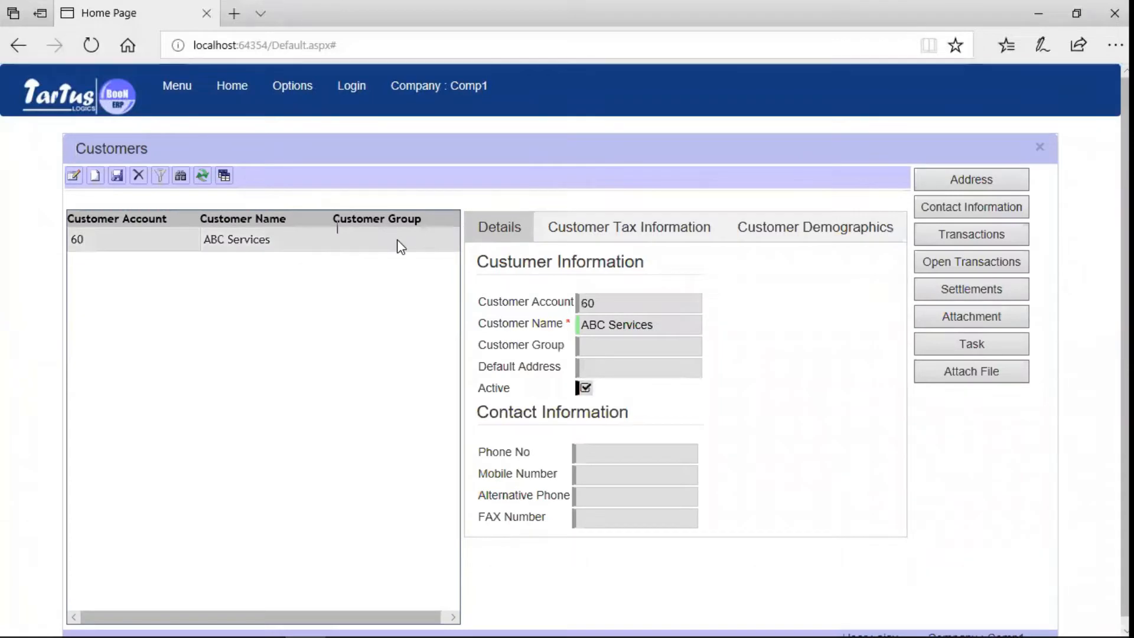
# Review the selected customer's transactions, checking the debit and credit of vouchers MCorp85 and MCorp90
pyautogui.click(957, 239)
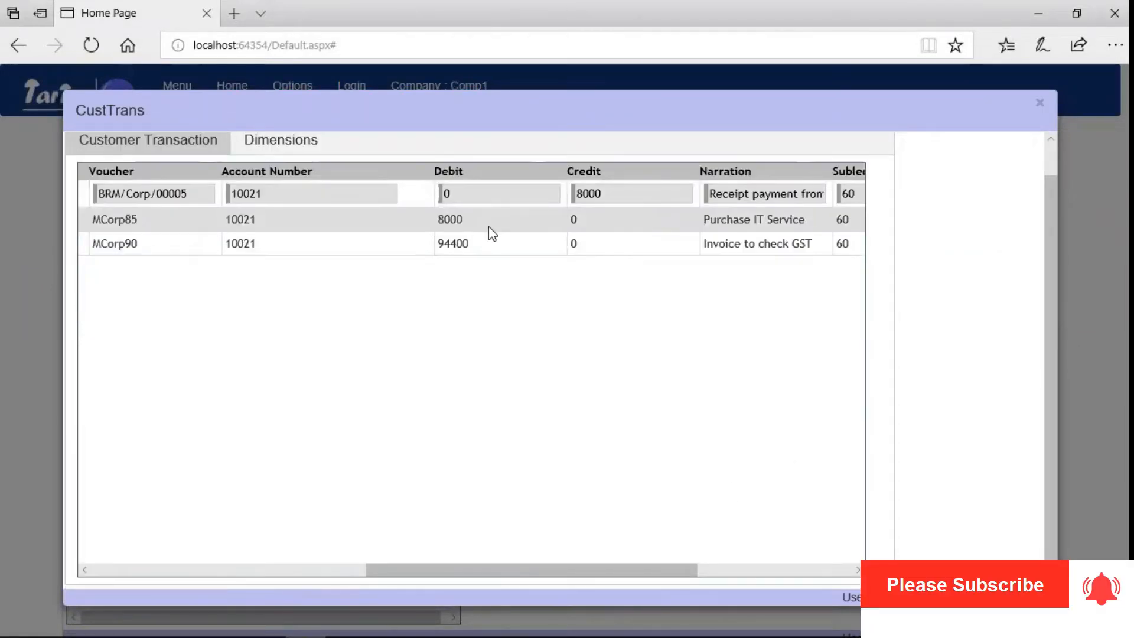
pyautogui.click(487, 226)
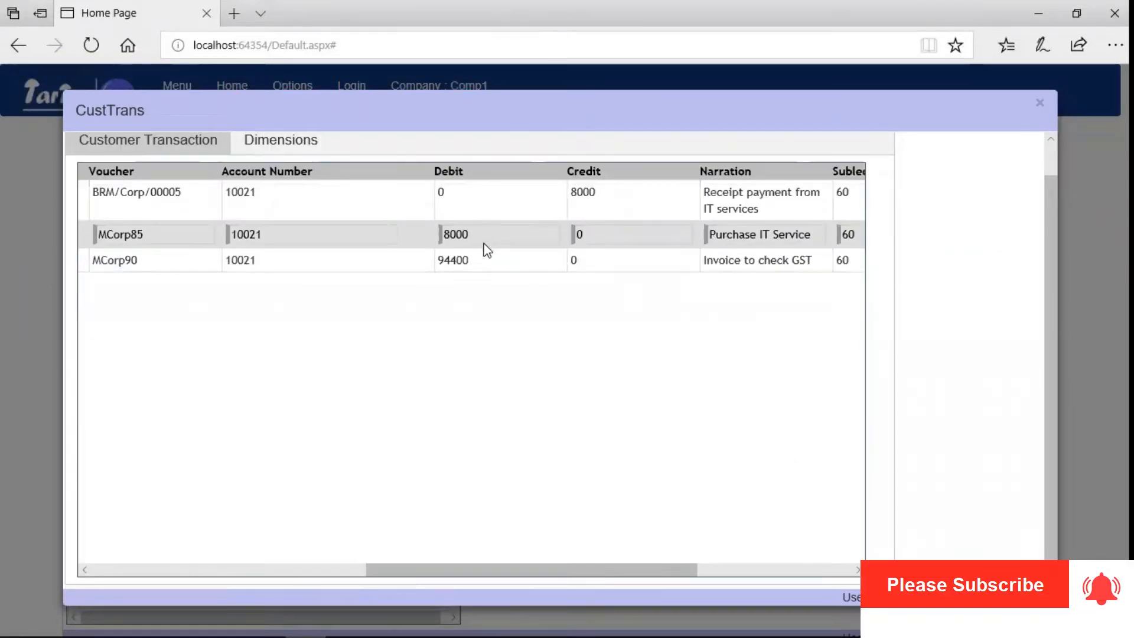
pyautogui.click(480, 258)
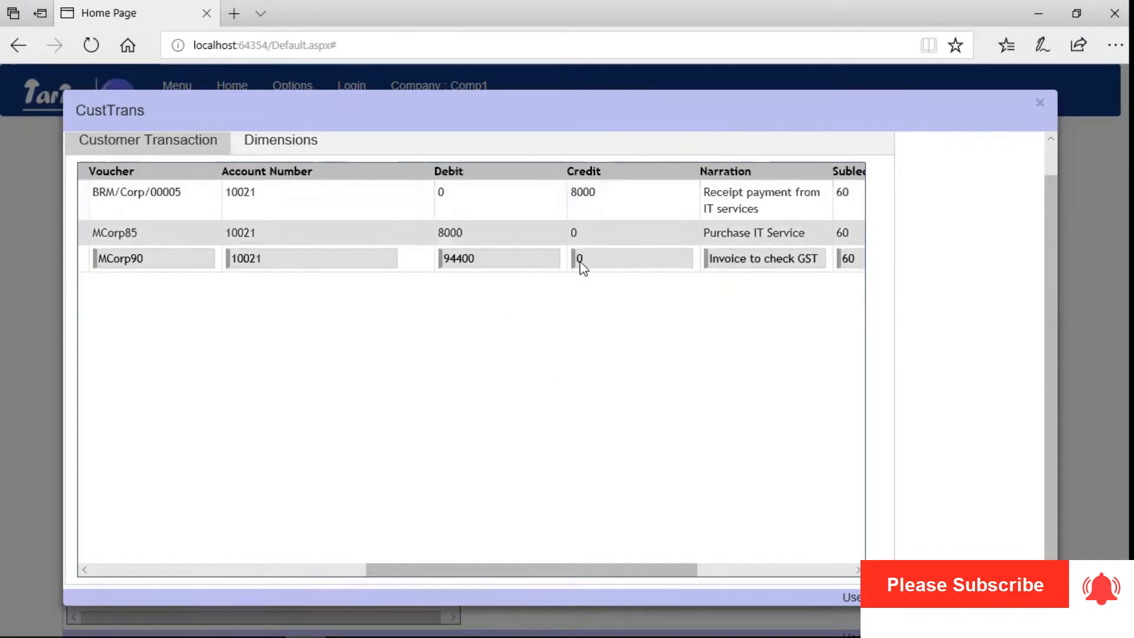
pyautogui.click(1042, 106)
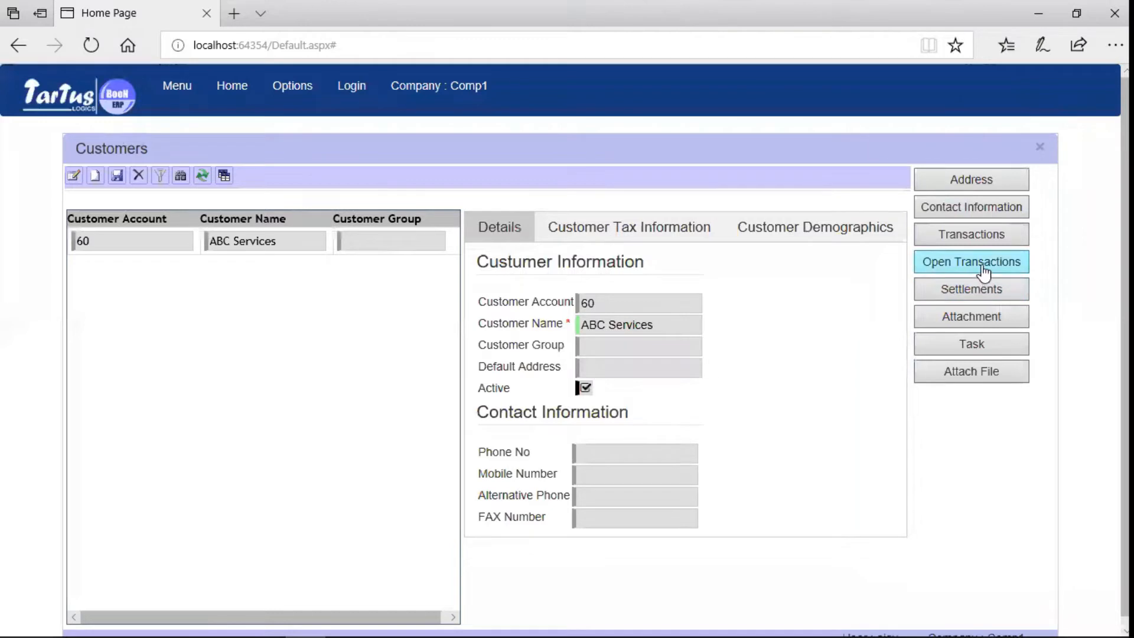
# From the customer's open transactions, open the settlement form for the 15/12/2021 purchase voucher MCorp85
pyautogui.click(982, 266)
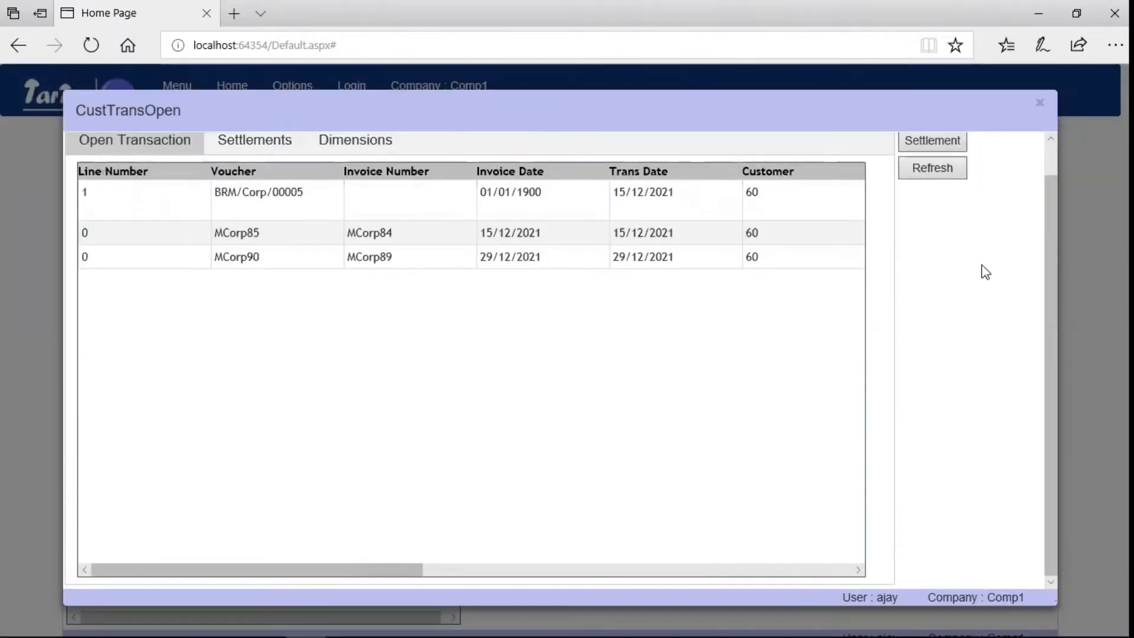
pyautogui.moveTo(412, 568); pyautogui.dragTo(608, 561)
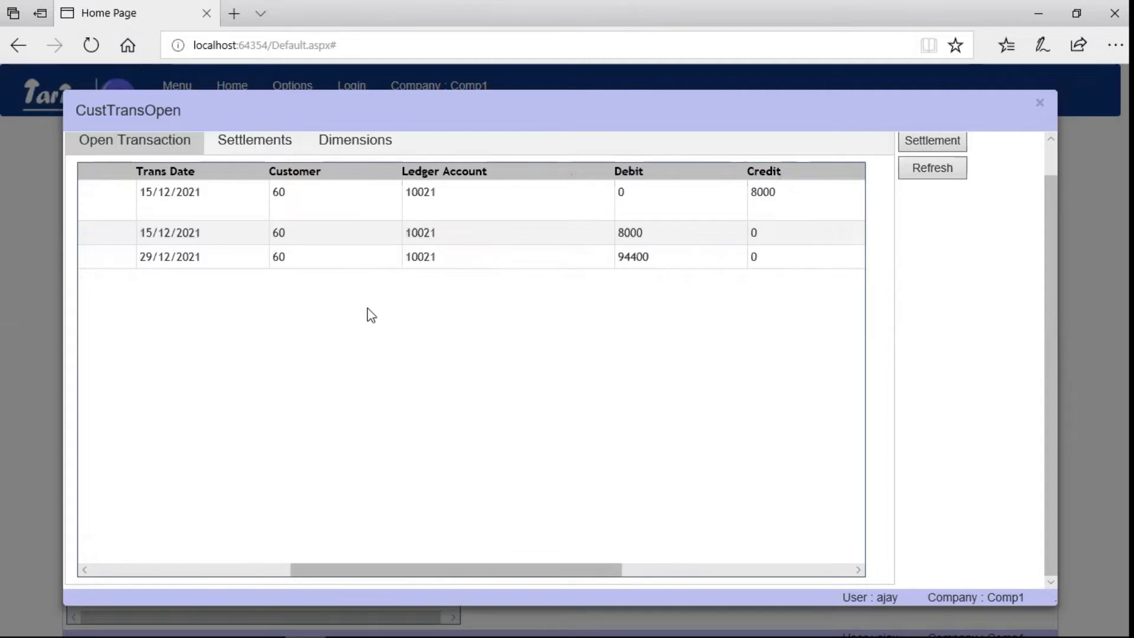
pyautogui.moveTo(309, 573); pyautogui.dragTo(337, 553)
pyautogui.click(469, 236)
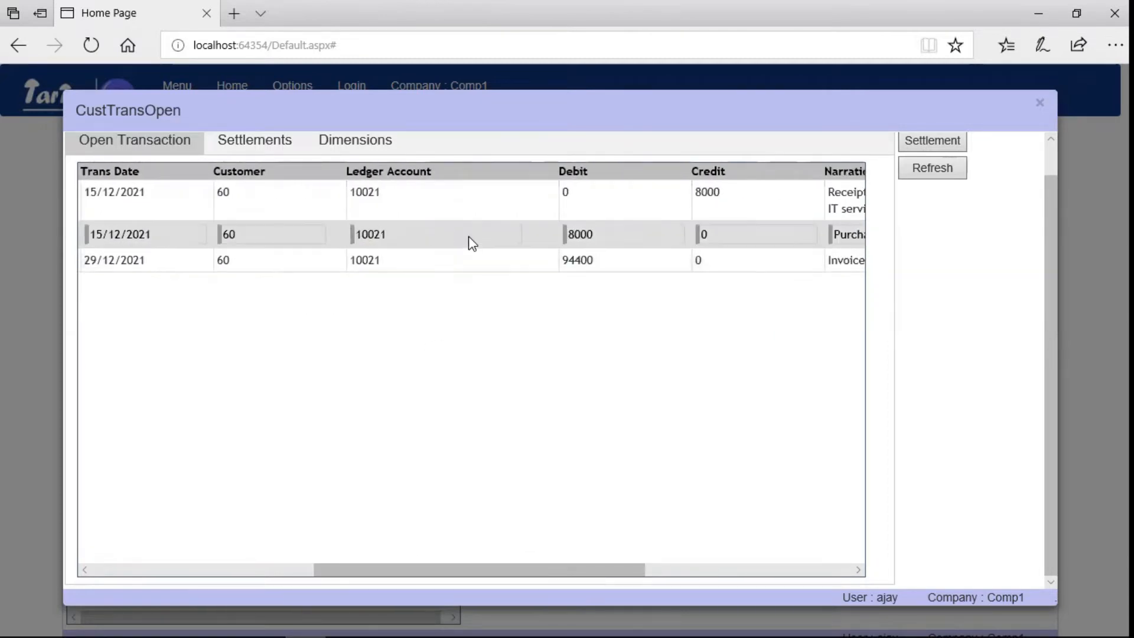
pyautogui.moveTo(1048, 196); pyautogui.dragTo(1051, 169)
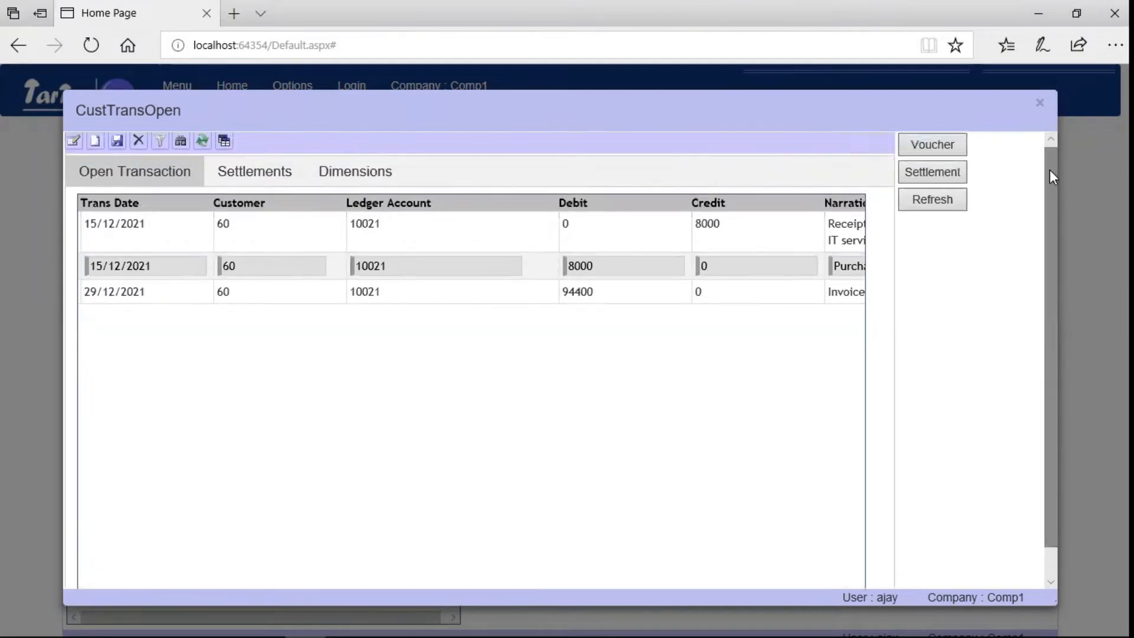
pyautogui.click(952, 180)
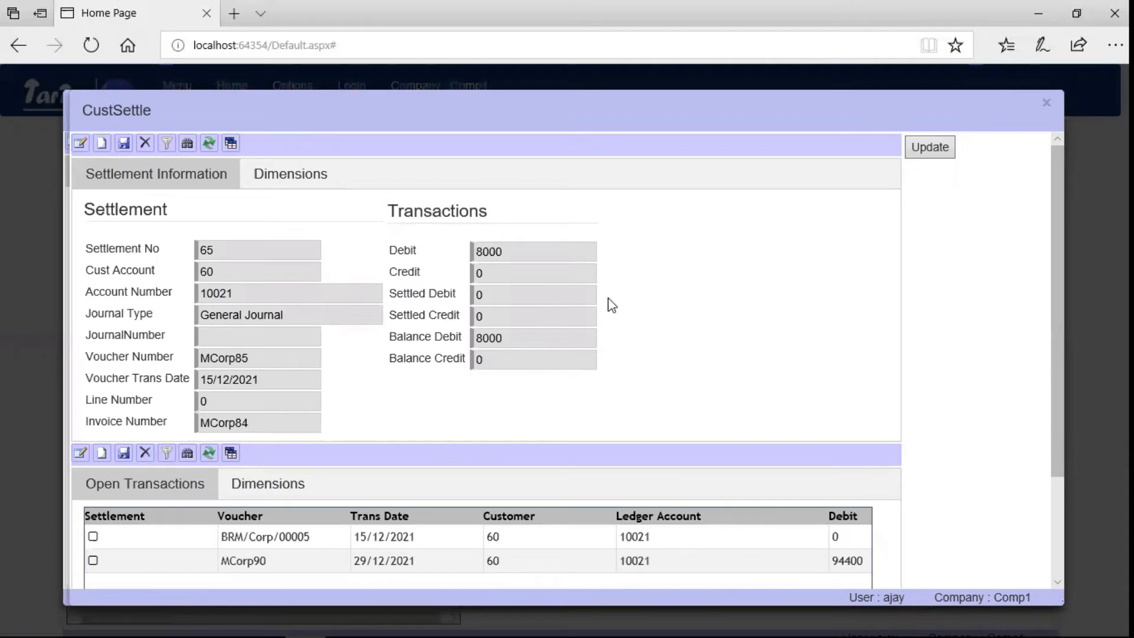
# Mark receipt voucher BRM/Corp/00005 for settlement against MCorp85, check its settled amounts, and update the settlement
pyautogui.moveTo(1053, 264); pyautogui.dragTo(1056, 374)
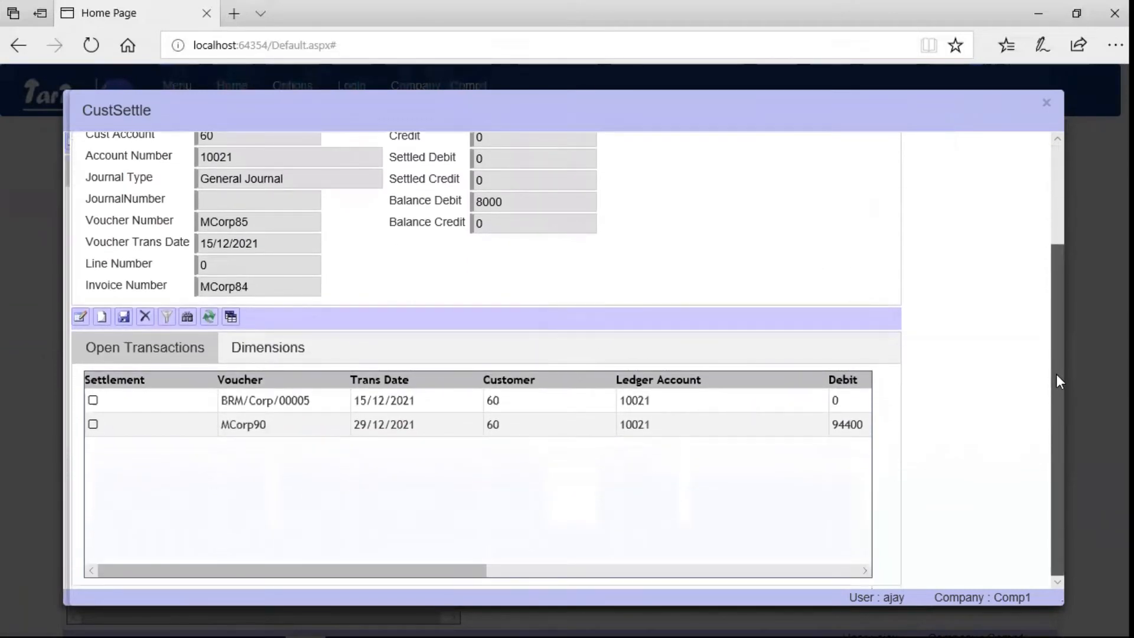
pyautogui.click(92, 401)
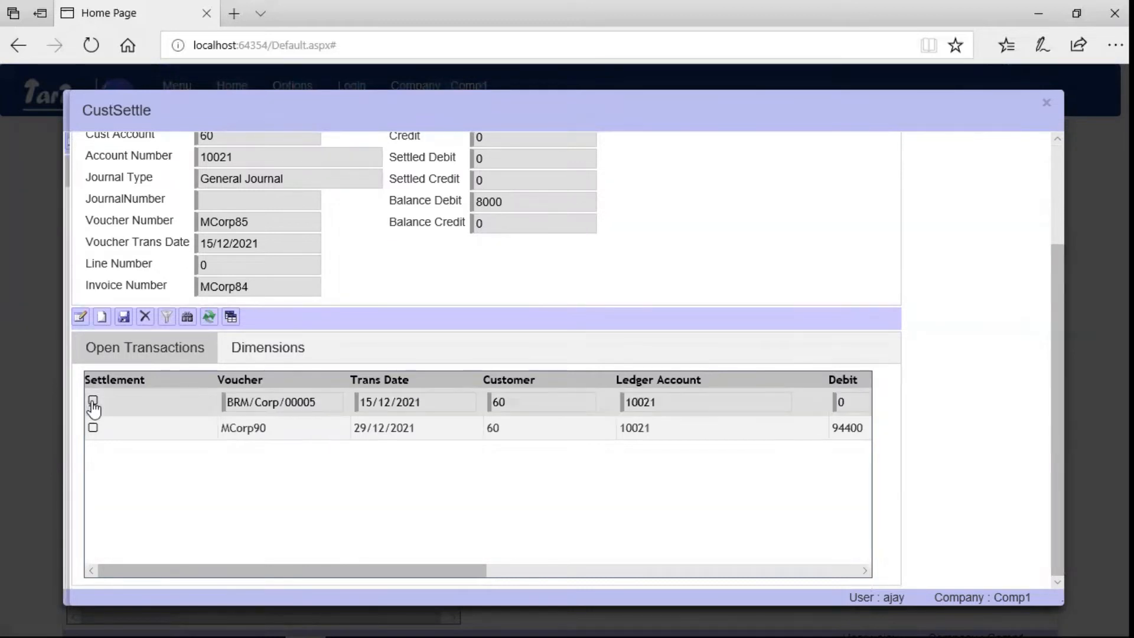
pyautogui.click(93, 401)
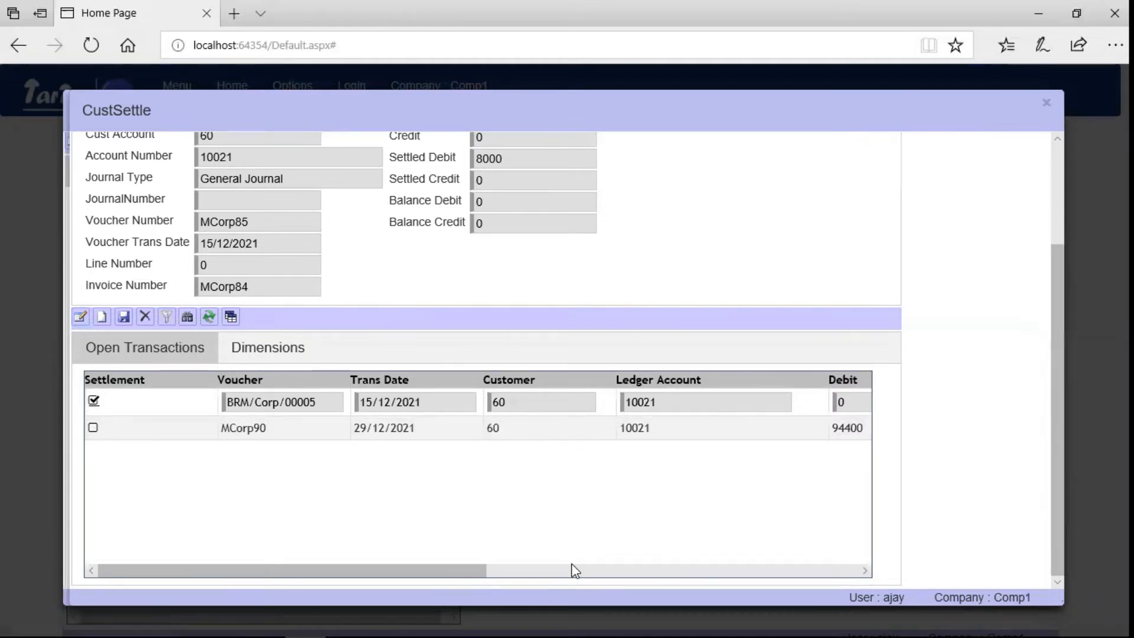
pyautogui.moveTo(458, 576); pyautogui.dragTo(709, 565)
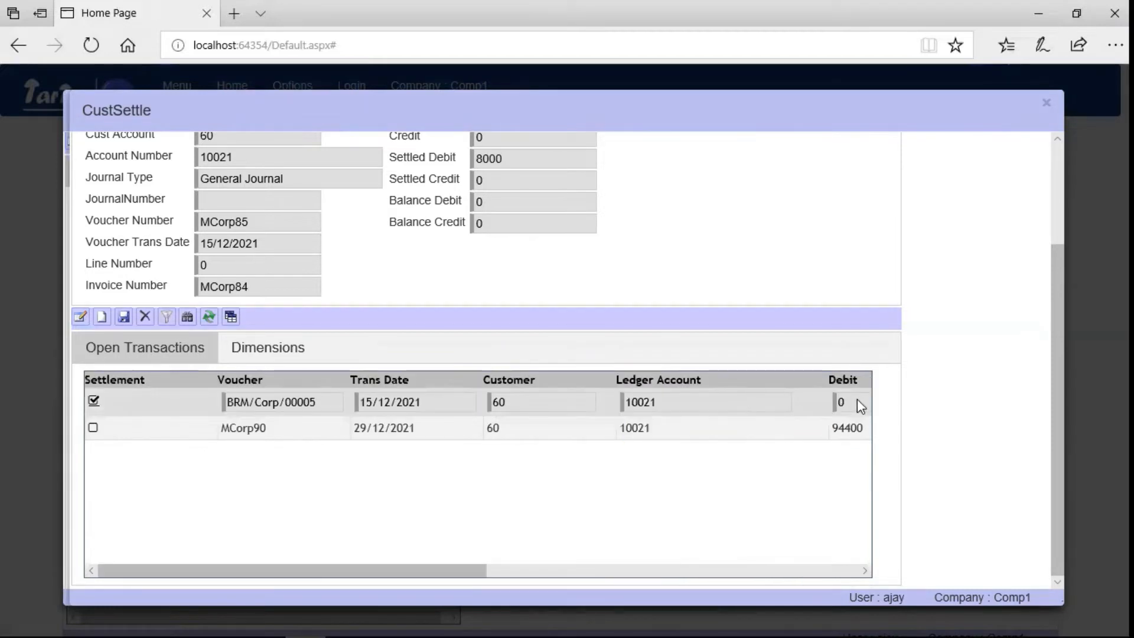
pyautogui.moveTo(1059, 327); pyautogui.dragTo(1065, 237)
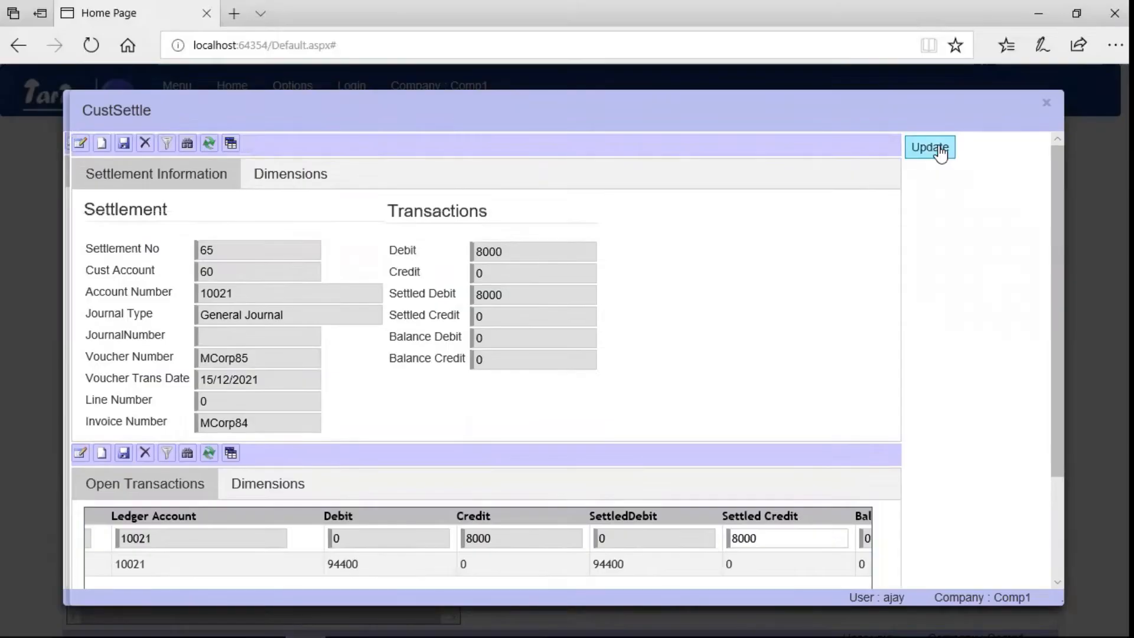
pyautogui.click(939, 149)
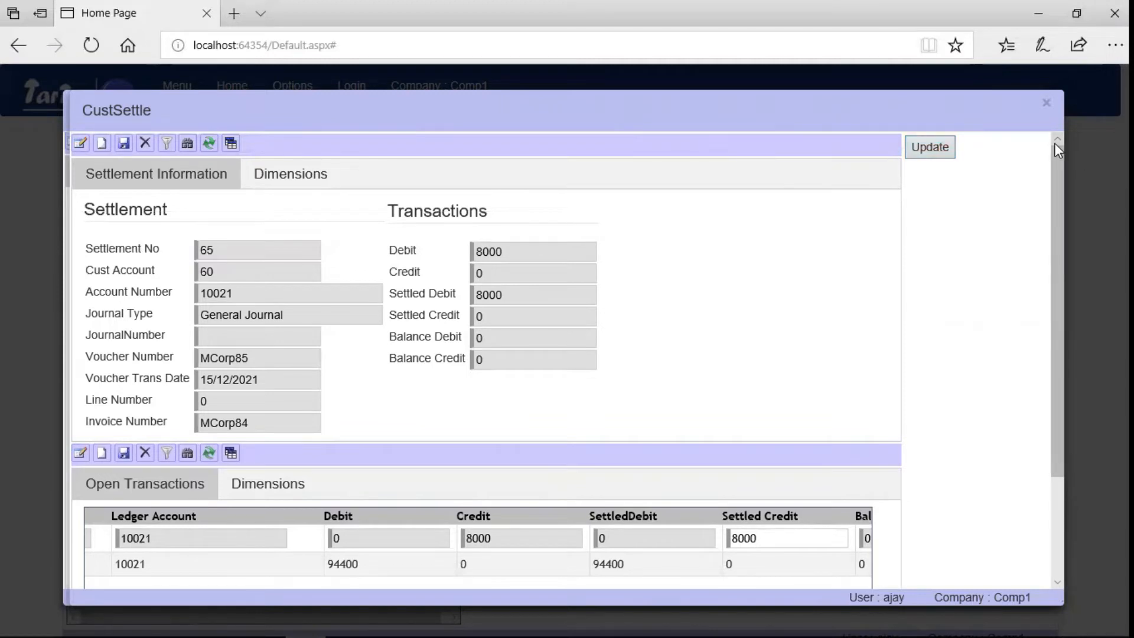
# Leave the settlement form, refresh the customer's open transactions to check them, and close the list
pyautogui.click(1047, 104)
pyautogui.click(923, 210)
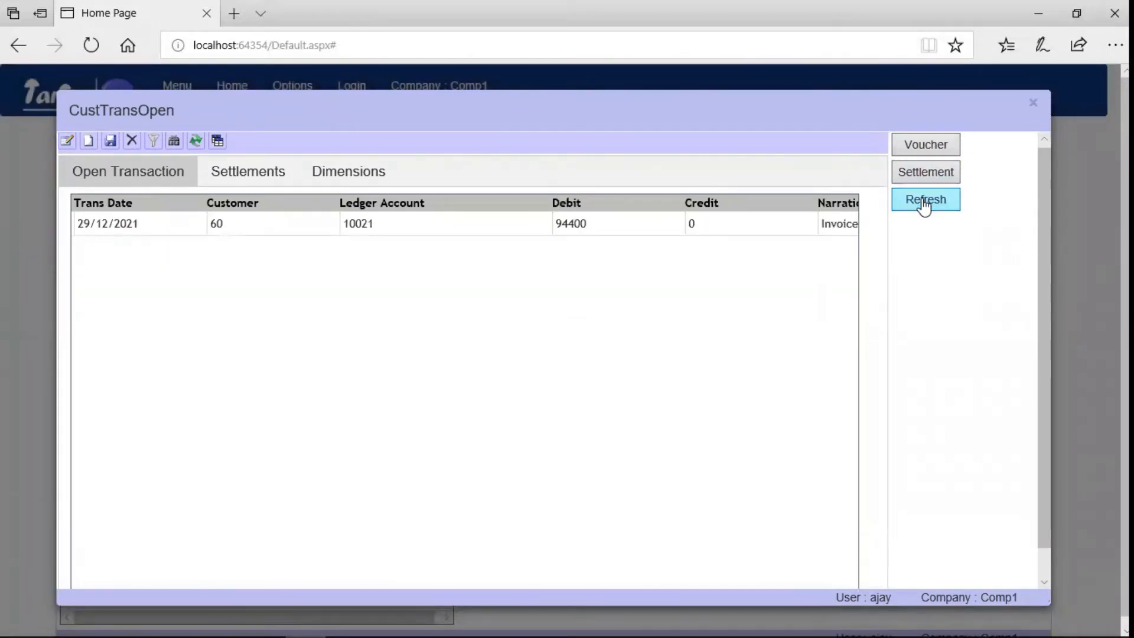
pyautogui.click(1033, 106)
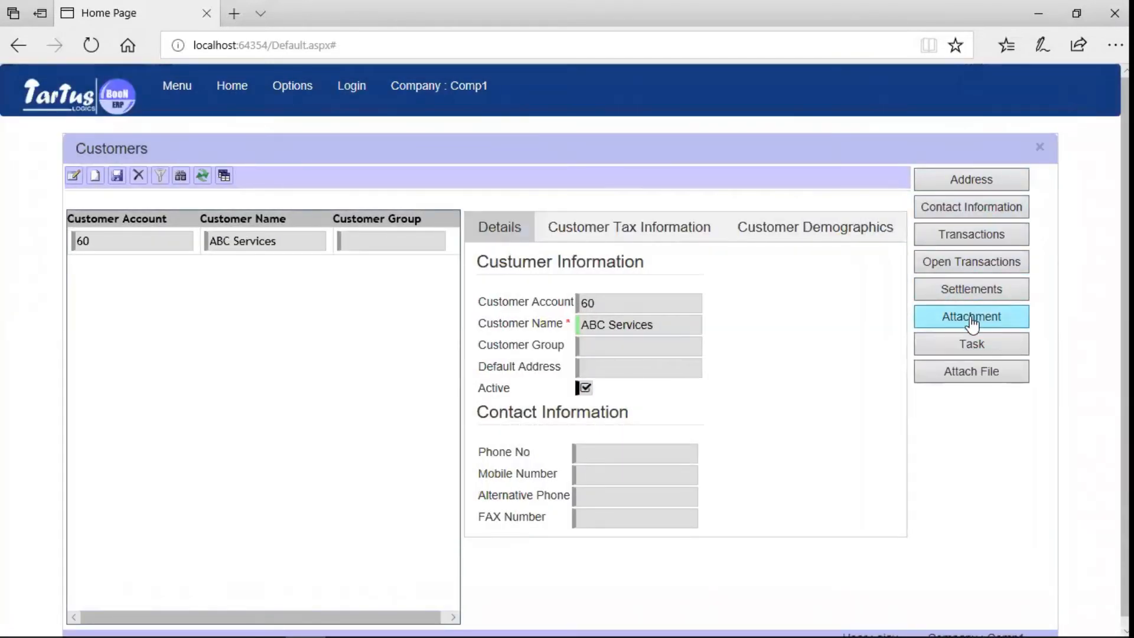
# Review the customer's settlement records, including their transaction and offset vouchers, and close the list
pyautogui.click(980, 297)
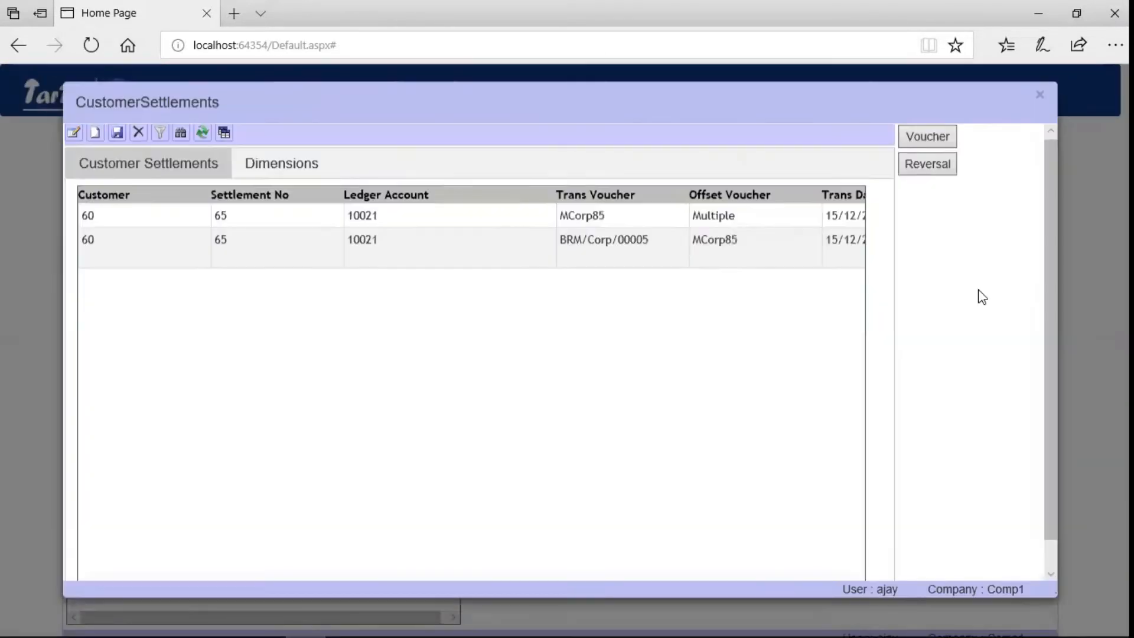
pyautogui.moveTo(1058, 440); pyautogui.dragTo(1051, 500)
pyautogui.moveTo(518, 571); pyautogui.dragTo(516, 530)
pyautogui.moveTo(1051, 283); pyautogui.dragTo(1046, 121)
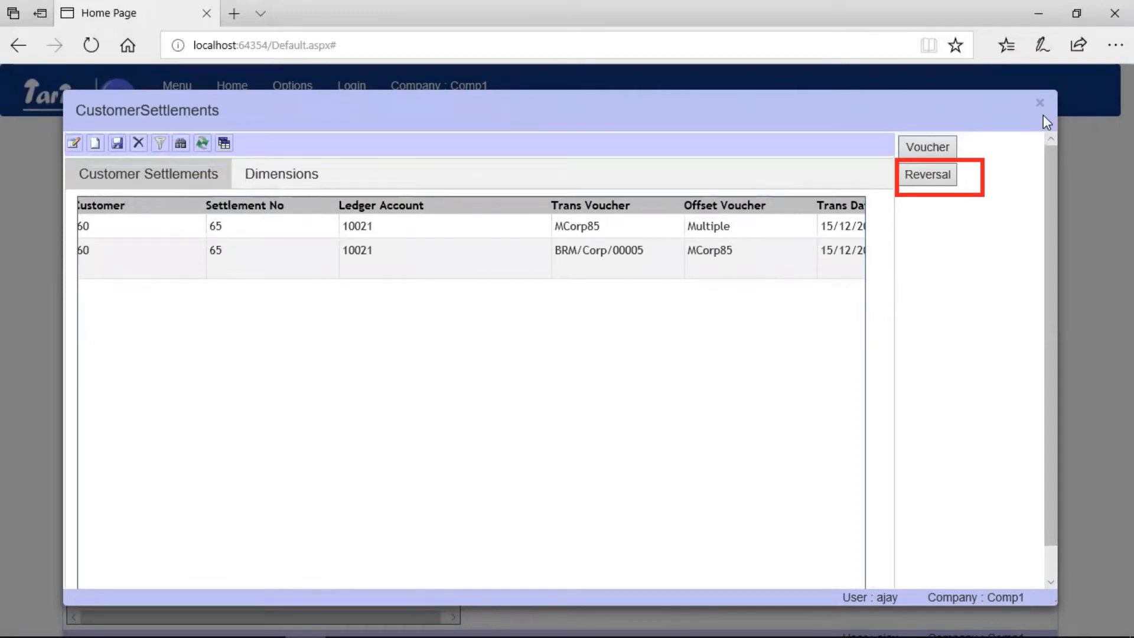
pyautogui.click(1040, 104)
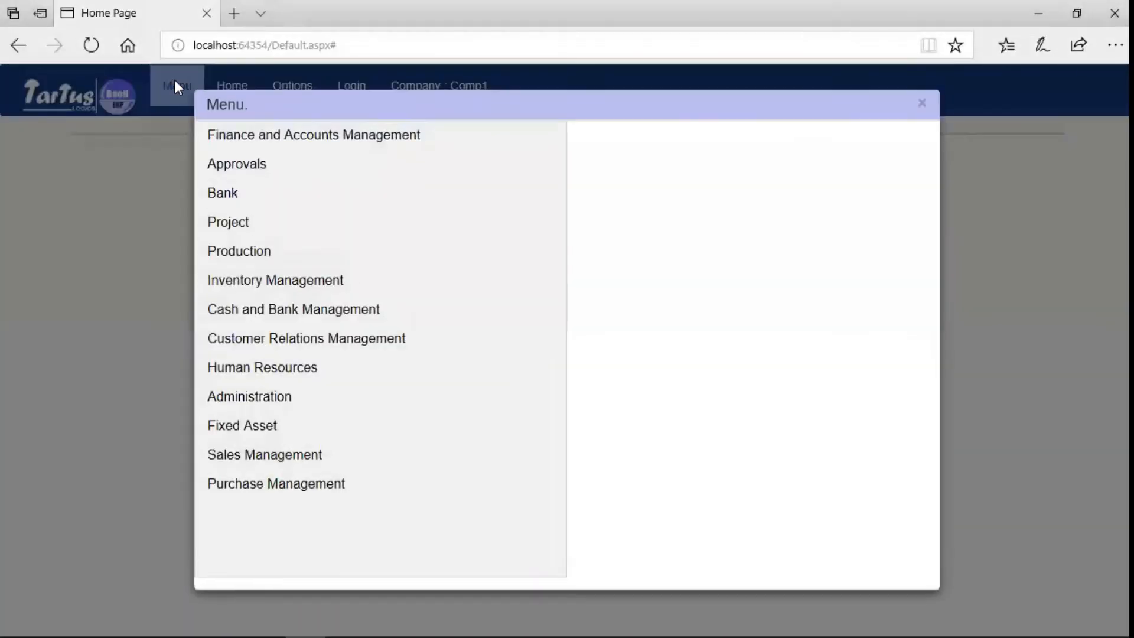
# Open the Receipt Journal form from the journals under the Sales Management processes
pyautogui.click(253, 458)
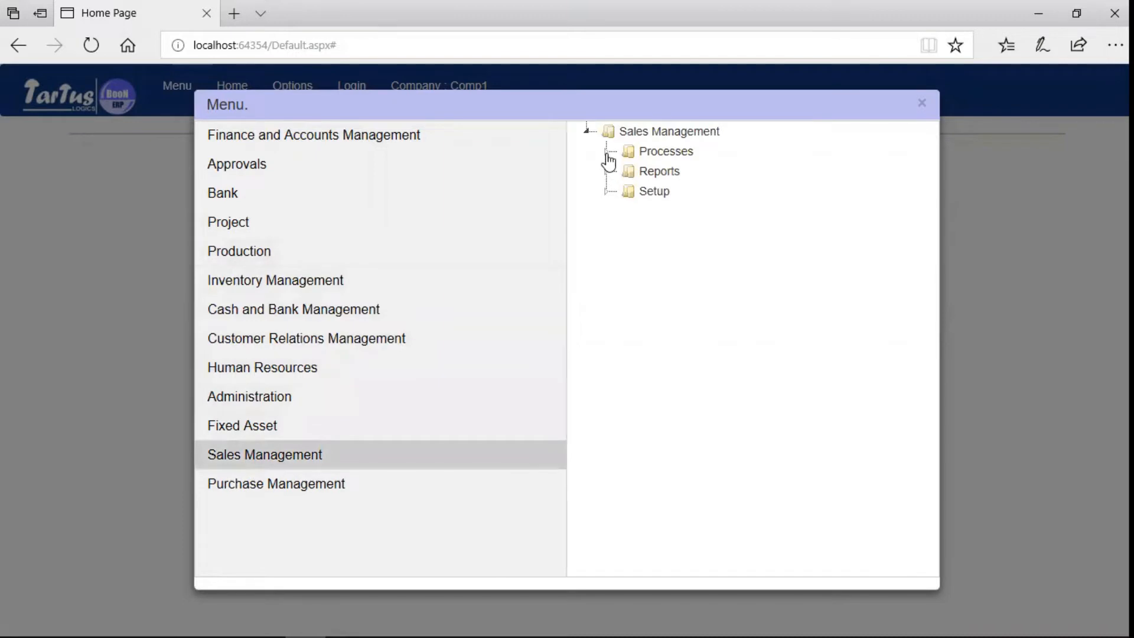
pyautogui.click(607, 151)
pyautogui.click(627, 251)
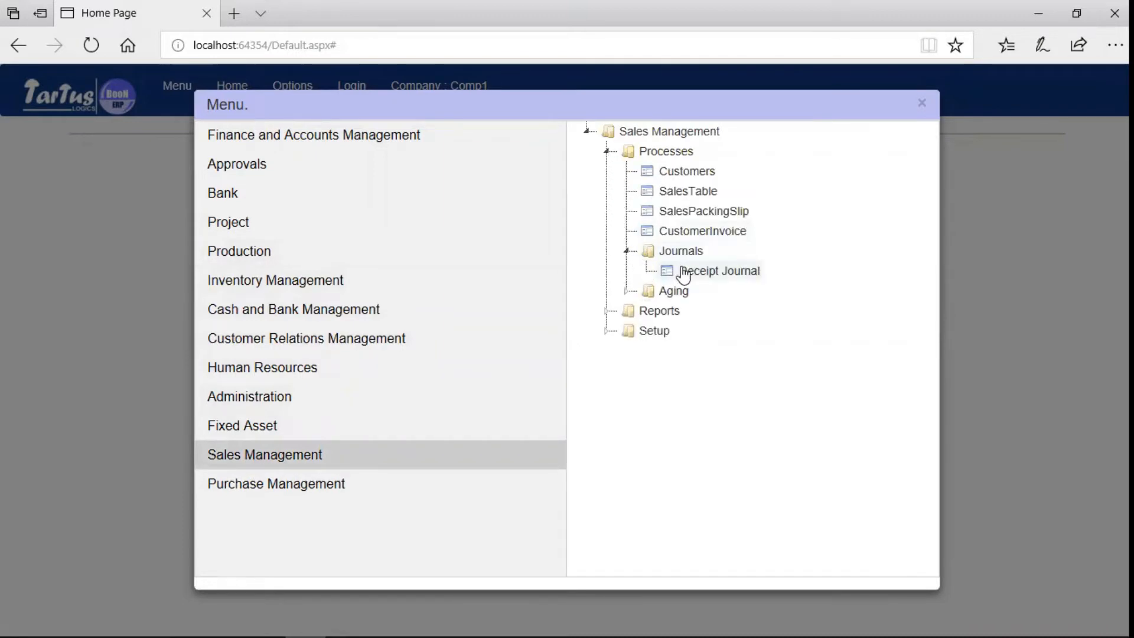
pyautogui.click(682, 269)
# Create and save a new receipt journal with journal book BR-M-Corp and the description "Receive"
pyautogui.click(94, 176)
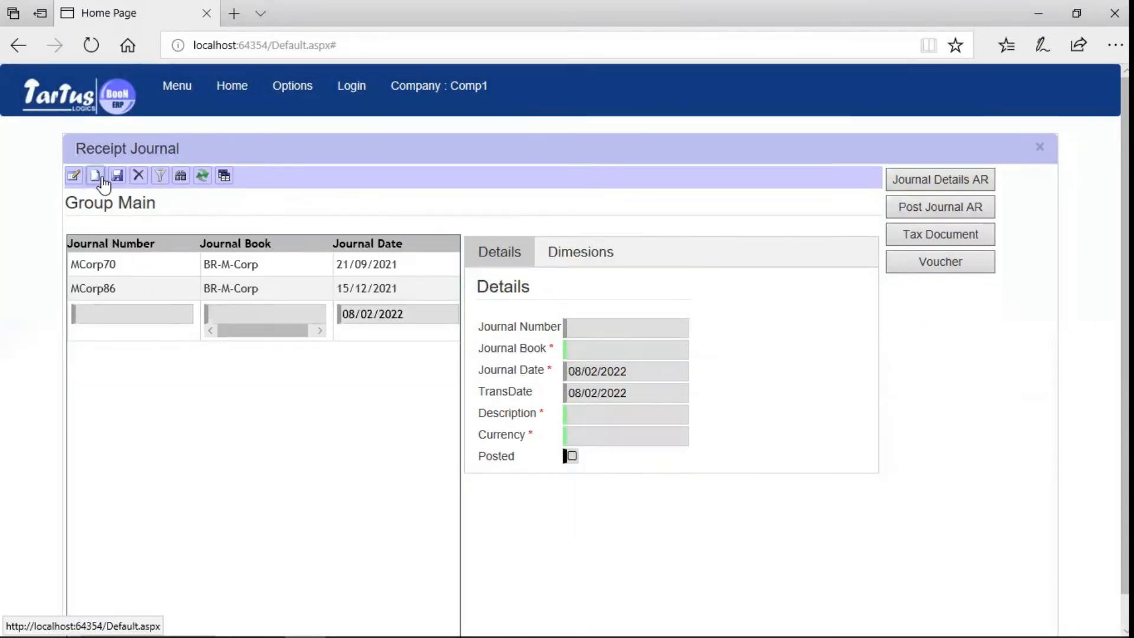
pyautogui.click(680, 349)
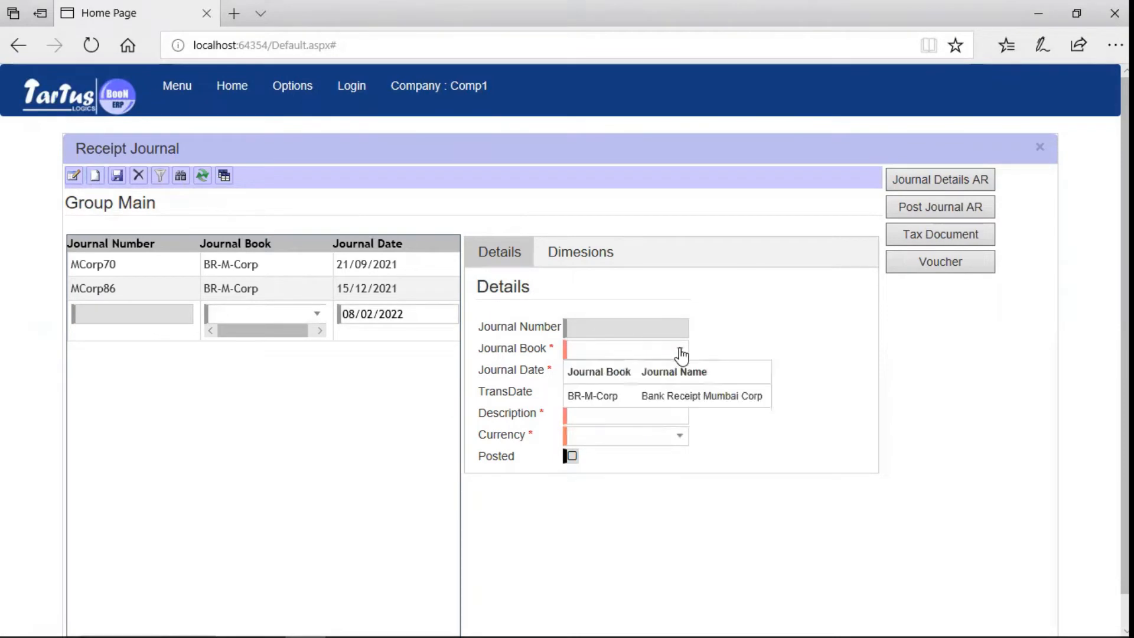
pyautogui.click(644, 392)
pyautogui.click(649, 411)
pyautogui.write('Receive')
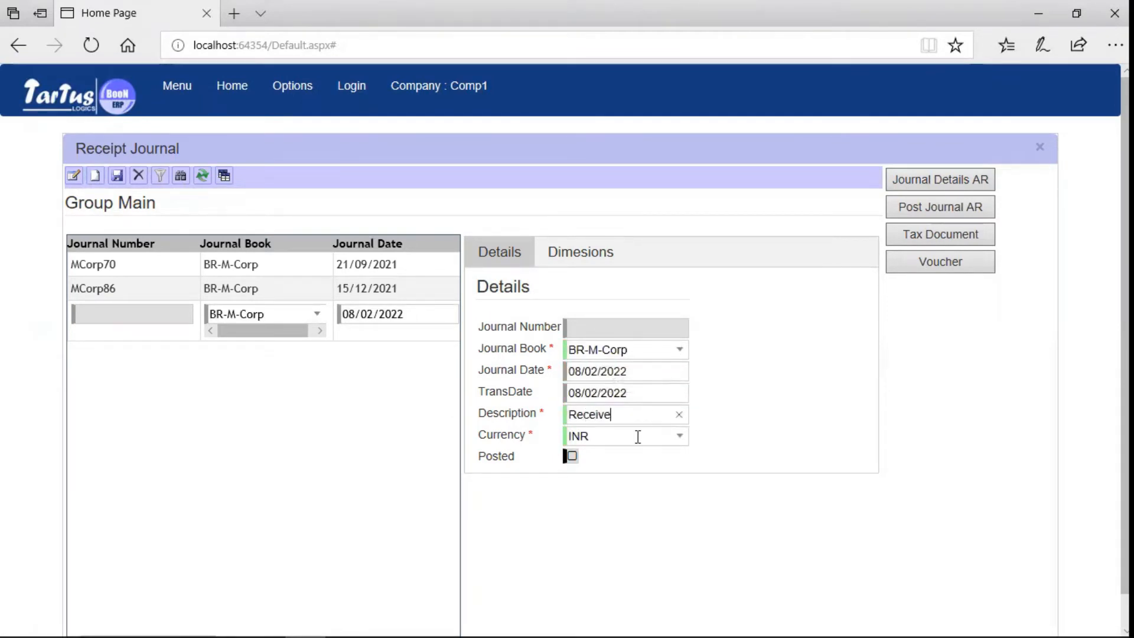
pyautogui.click(584, 261)
pyautogui.click(508, 260)
pyautogui.click(117, 176)
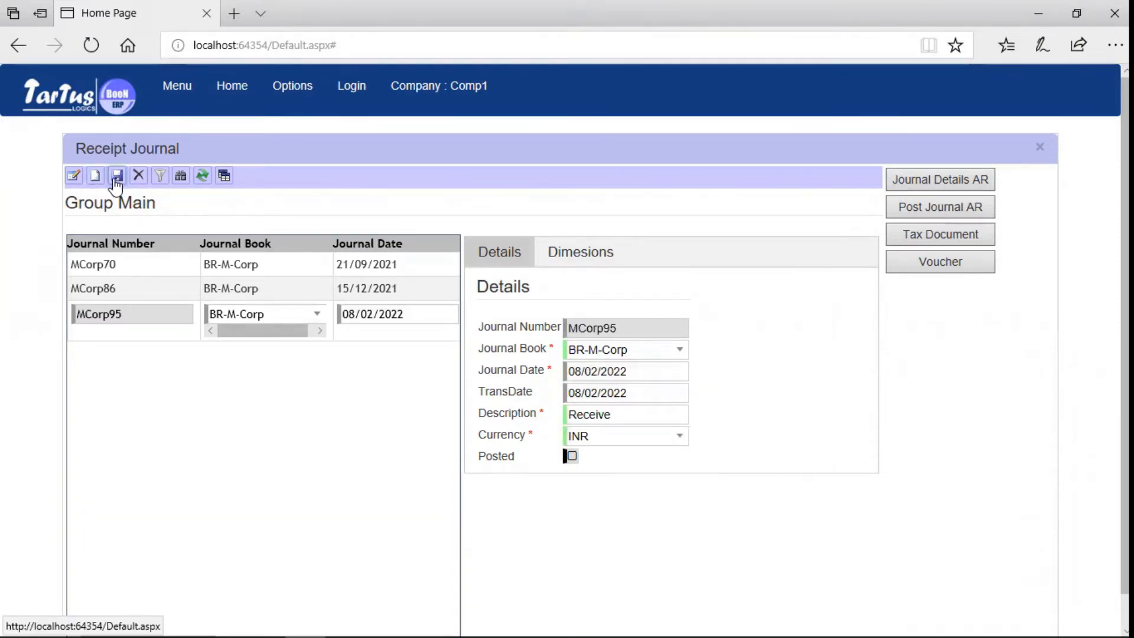
# Open the new journal's AR details, set the offset narration to "Test Settlement" and the offset subledger to State Bank of India, and save the header
pyautogui.click(940, 186)
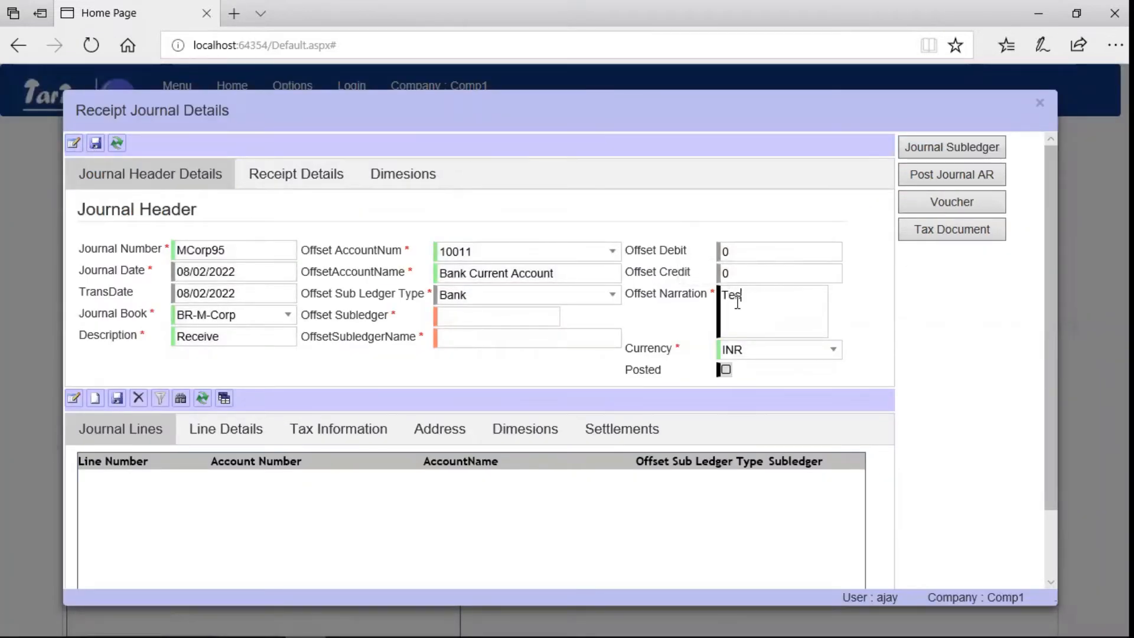
pyautogui.write('Test Settlement')
pyautogui.click(548, 317)
pyautogui.click(522, 382)
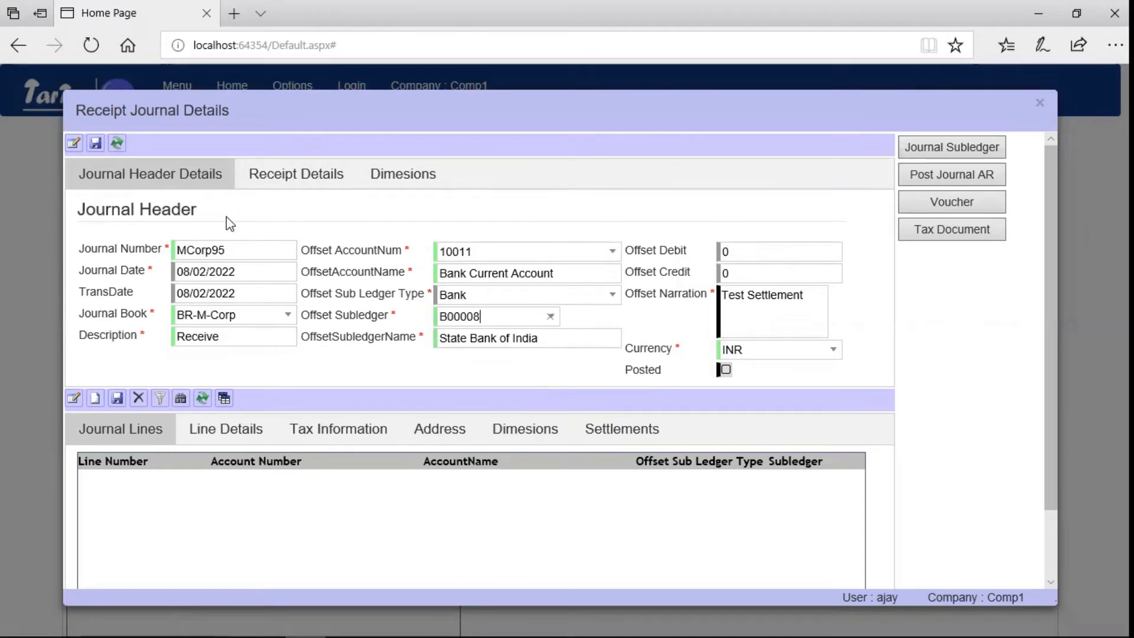
pyautogui.click(95, 144)
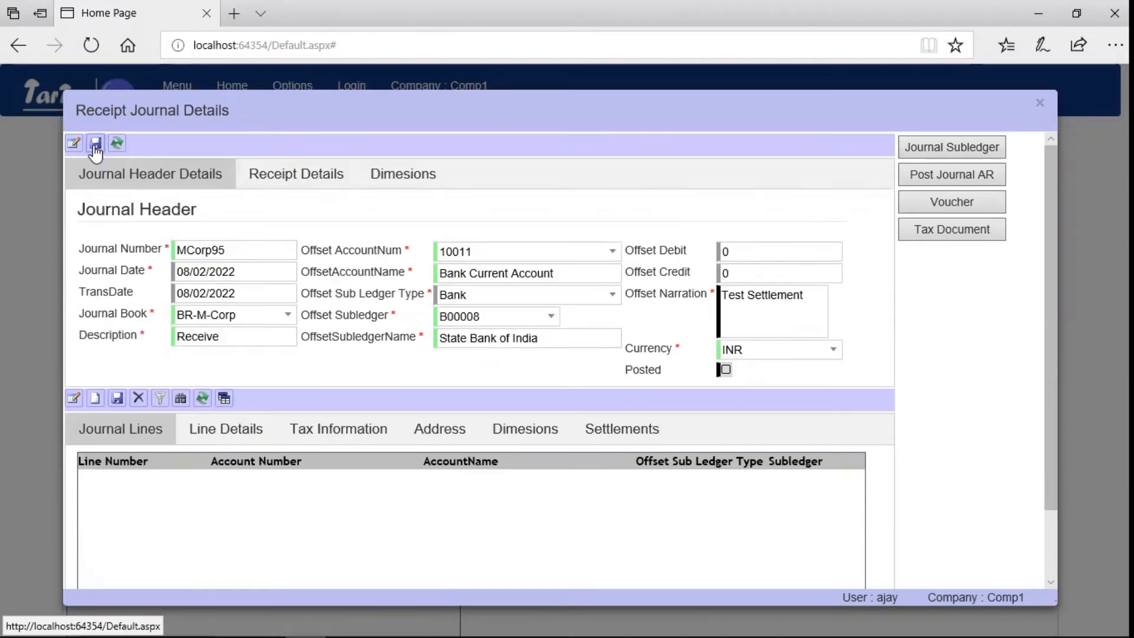
# Add a new journal line and assign it the Sundry Debtors account
pyautogui.click(94, 401)
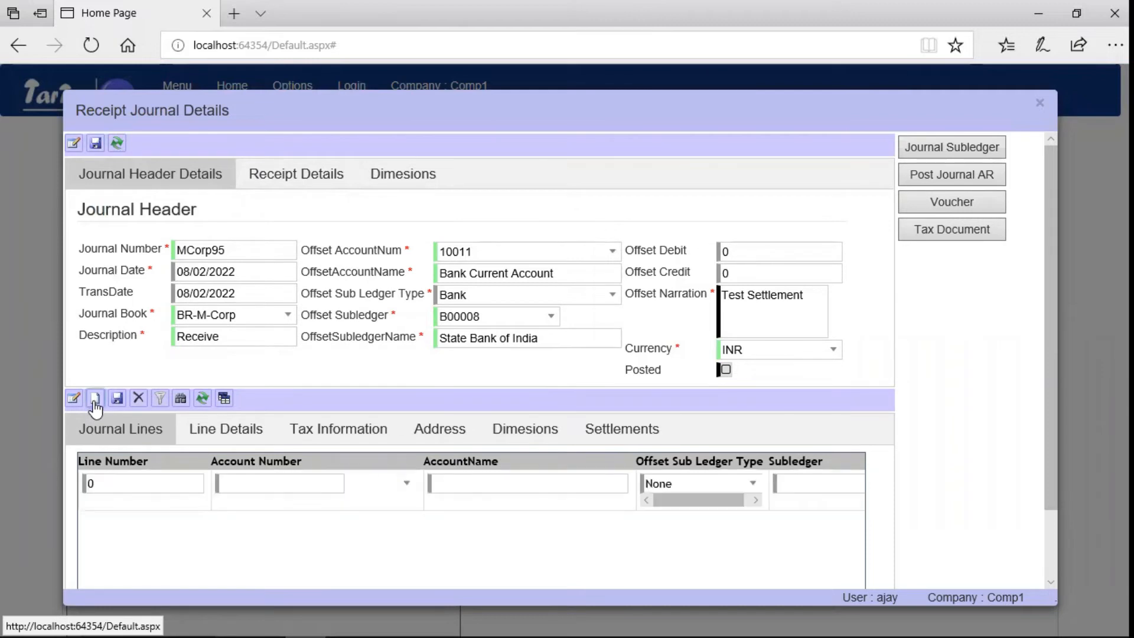
pyautogui.click(406, 485)
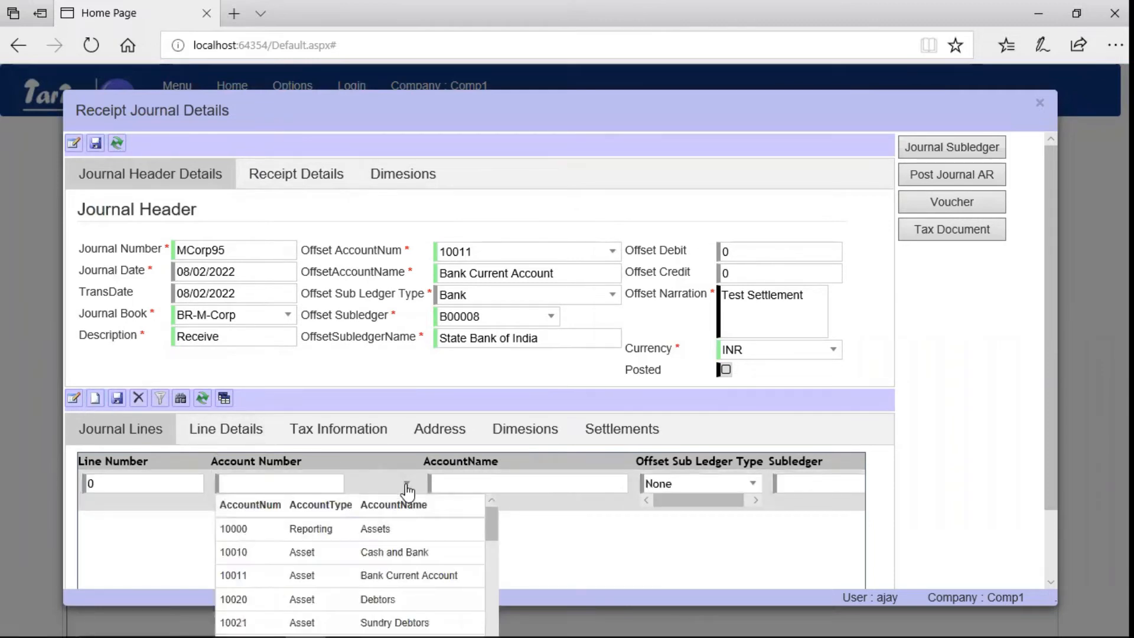
pyautogui.moveTo(488, 519); pyautogui.dragTo(491, 539)
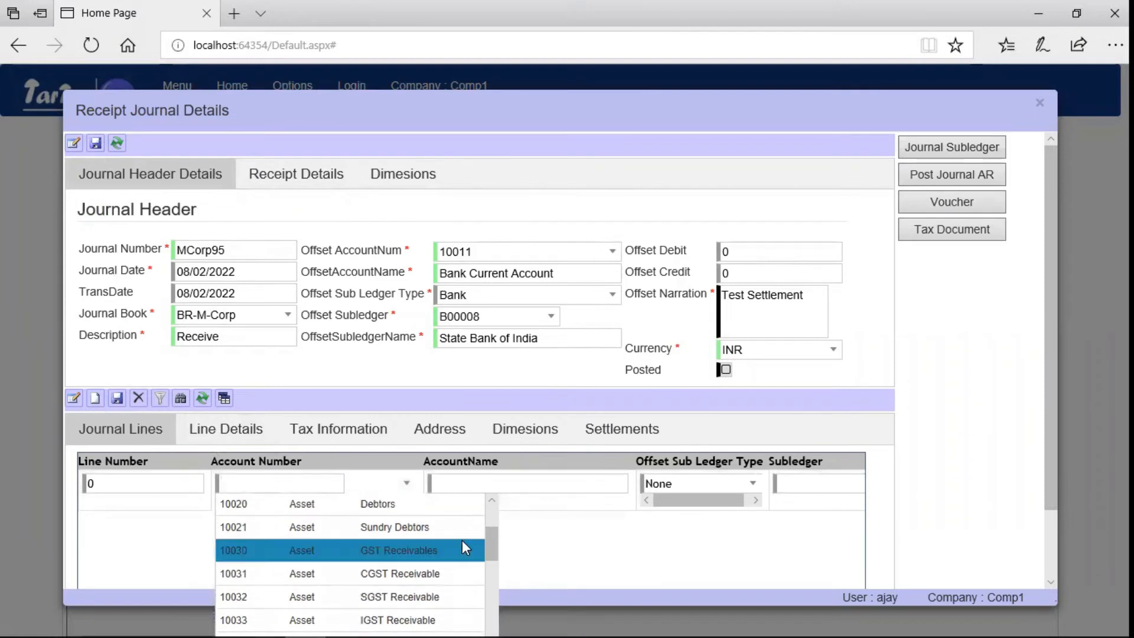
pyautogui.click(437, 529)
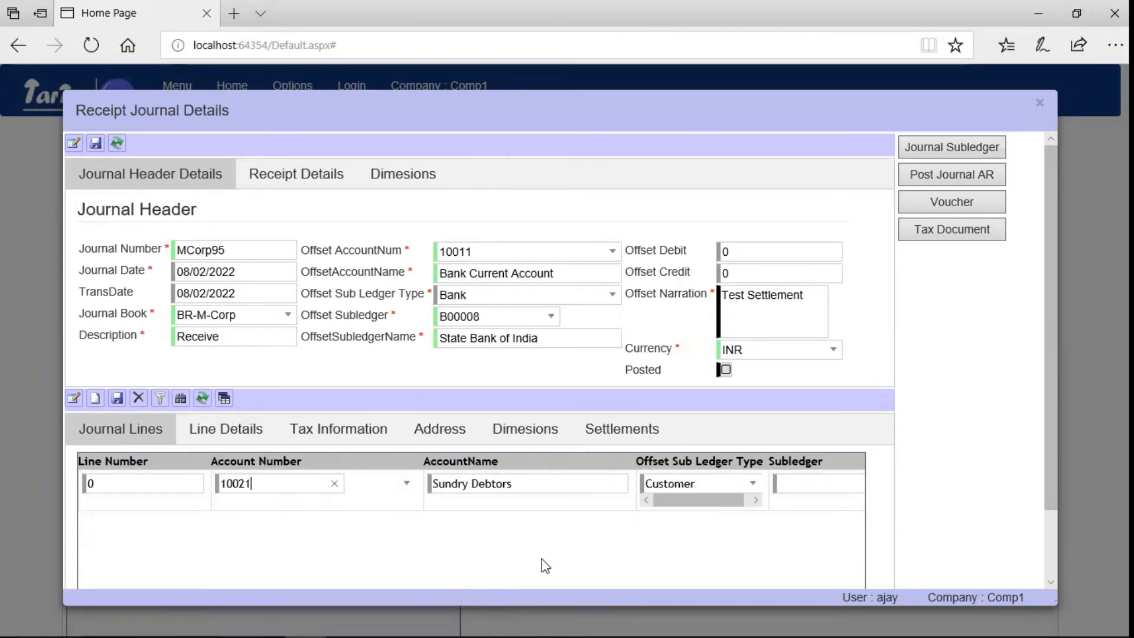
# Set the journal line's subledger to customer ABC Services, enter a credit of 94400, and save the line
pyautogui.moveTo(1046, 427); pyautogui.dragTo(1050, 497)
pyautogui.moveTo(380, 572); pyautogui.dragTo(505, 568)
pyautogui.click(600, 399)
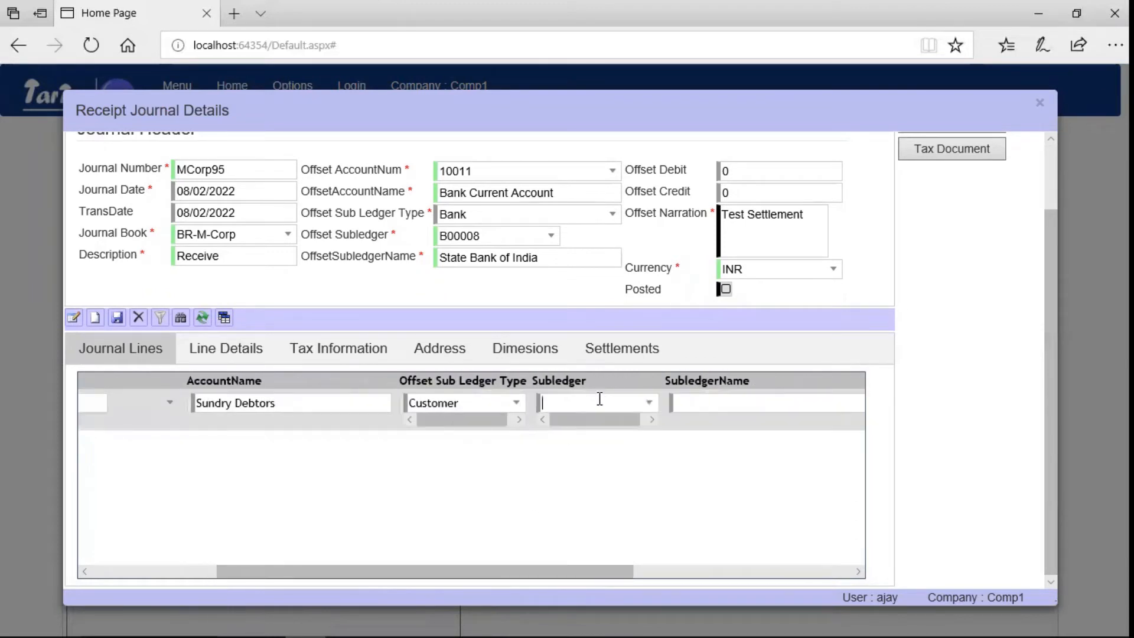
pyautogui.click(649, 402)
pyautogui.click(635, 463)
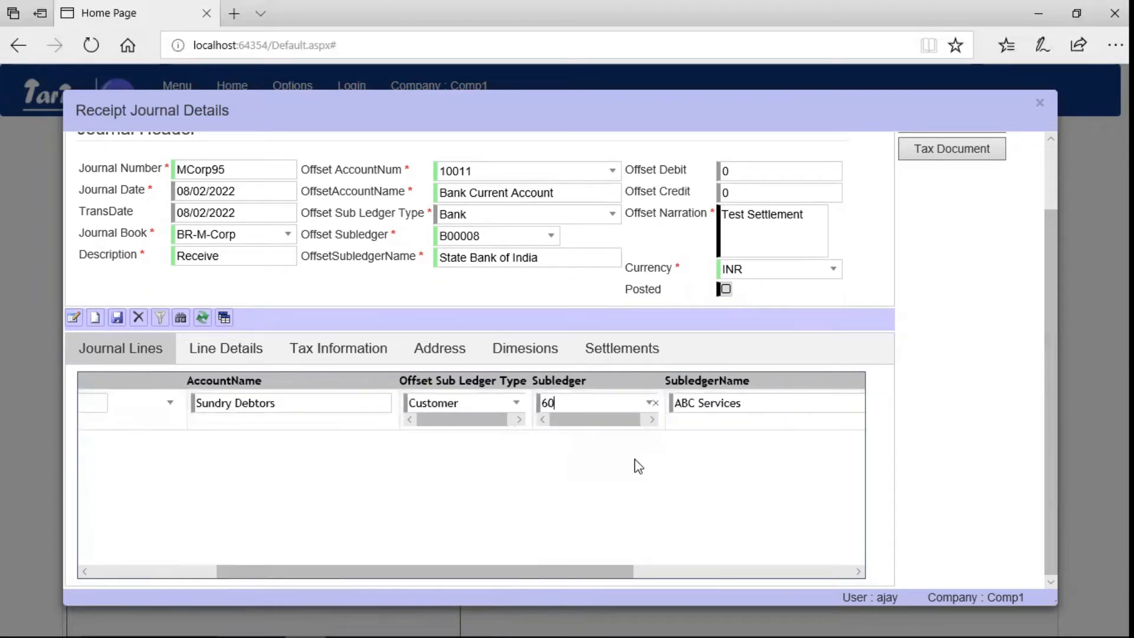
pyautogui.moveTo(594, 567); pyautogui.dragTo(709, 537)
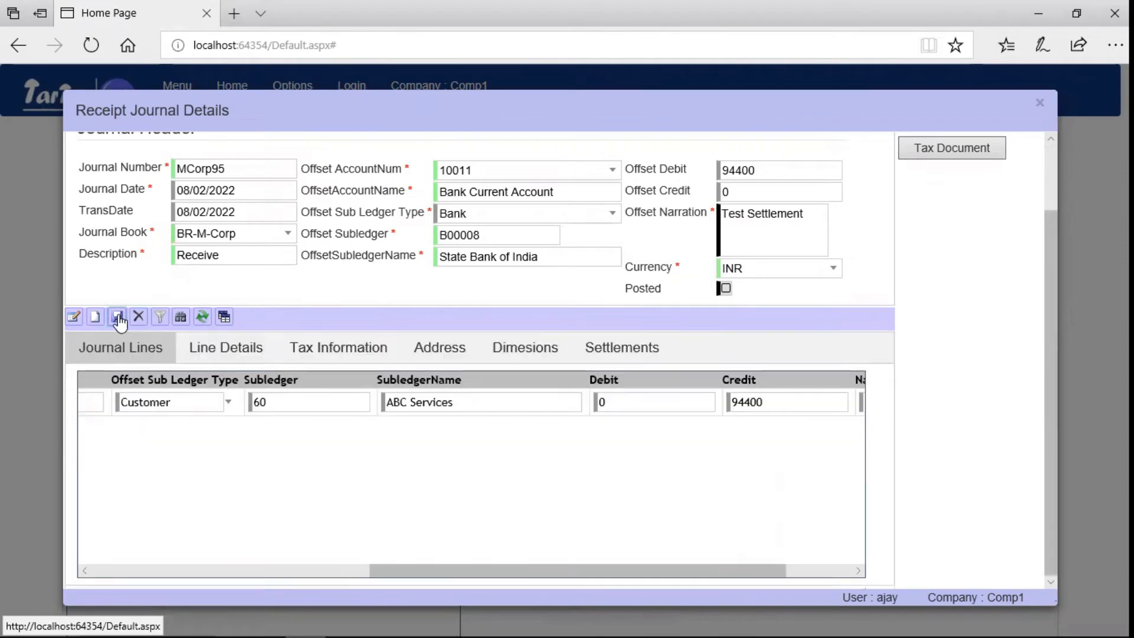
# Mark the customer's open transaction with voucher MCorp90 for settlement against the journal line, close the settlement form, and refresh the marking
pyautogui.click(635, 349)
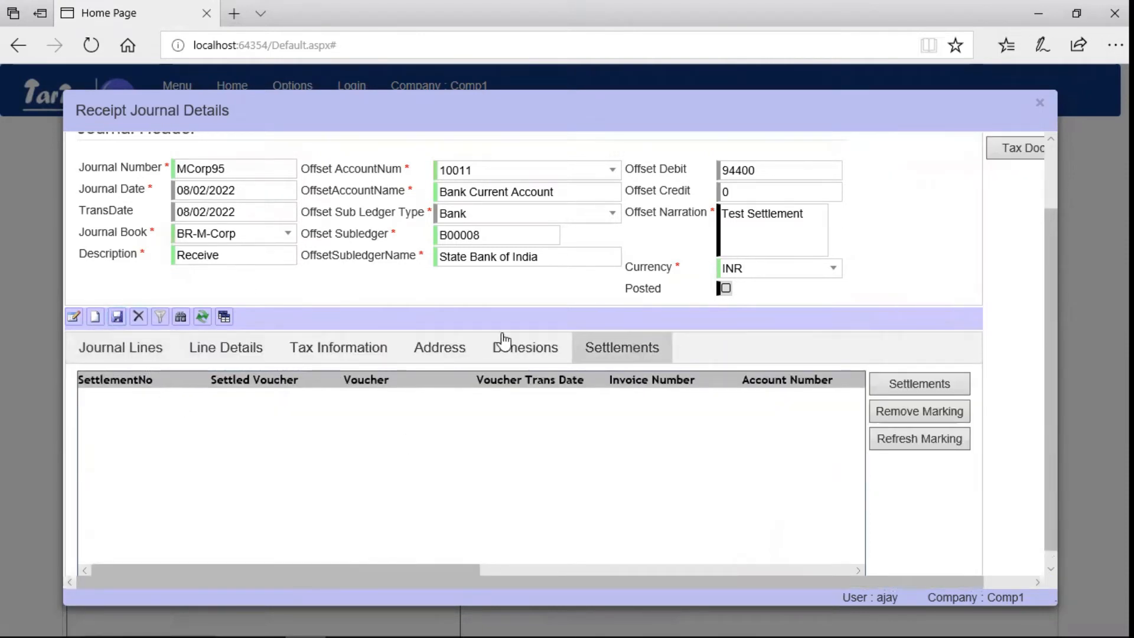
pyautogui.click(941, 390)
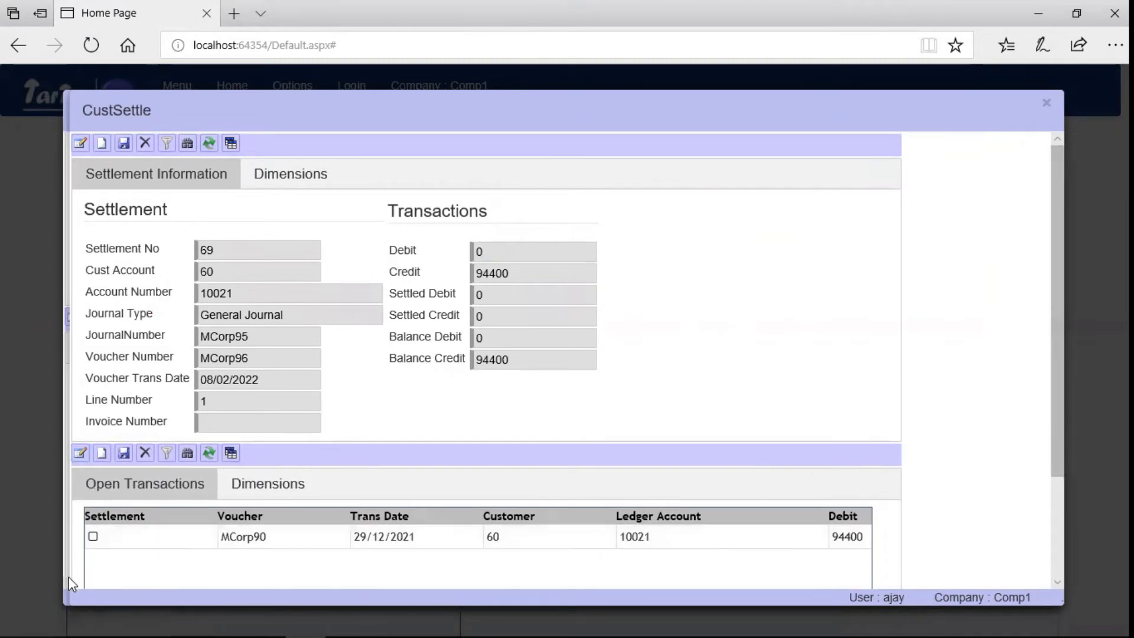
pyautogui.click(93, 536)
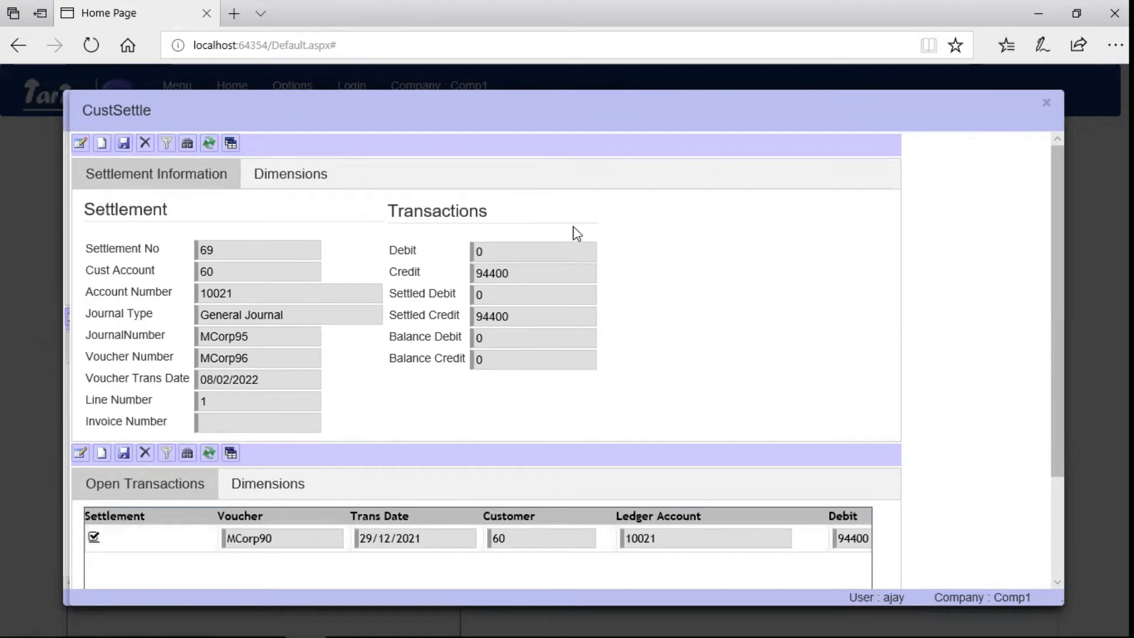
pyautogui.click(1044, 105)
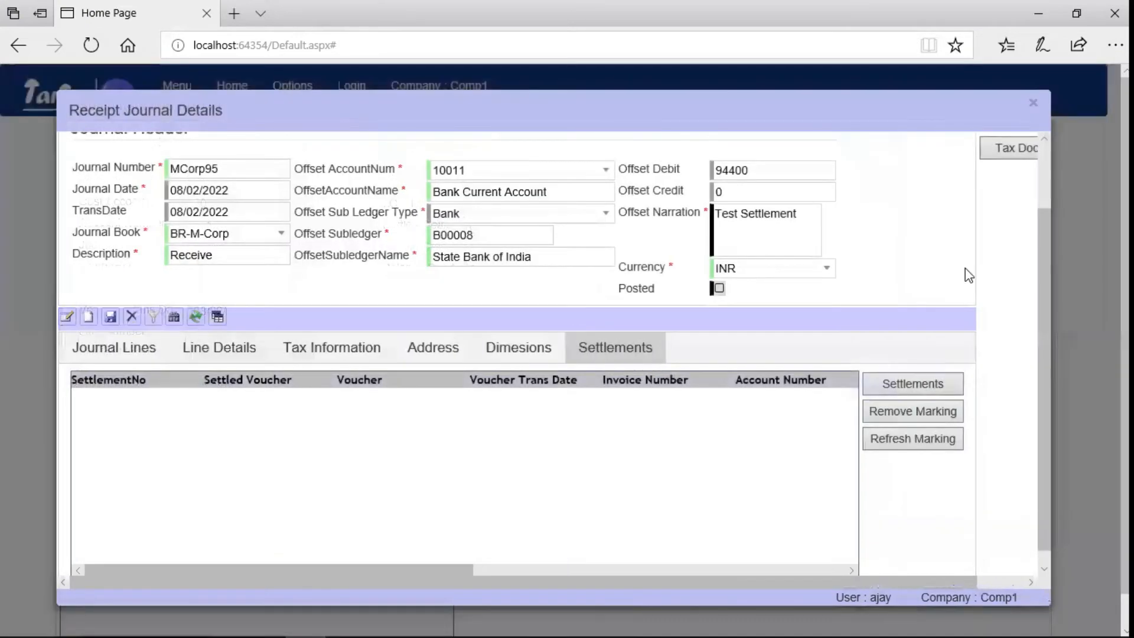
pyautogui.click(920, 444)
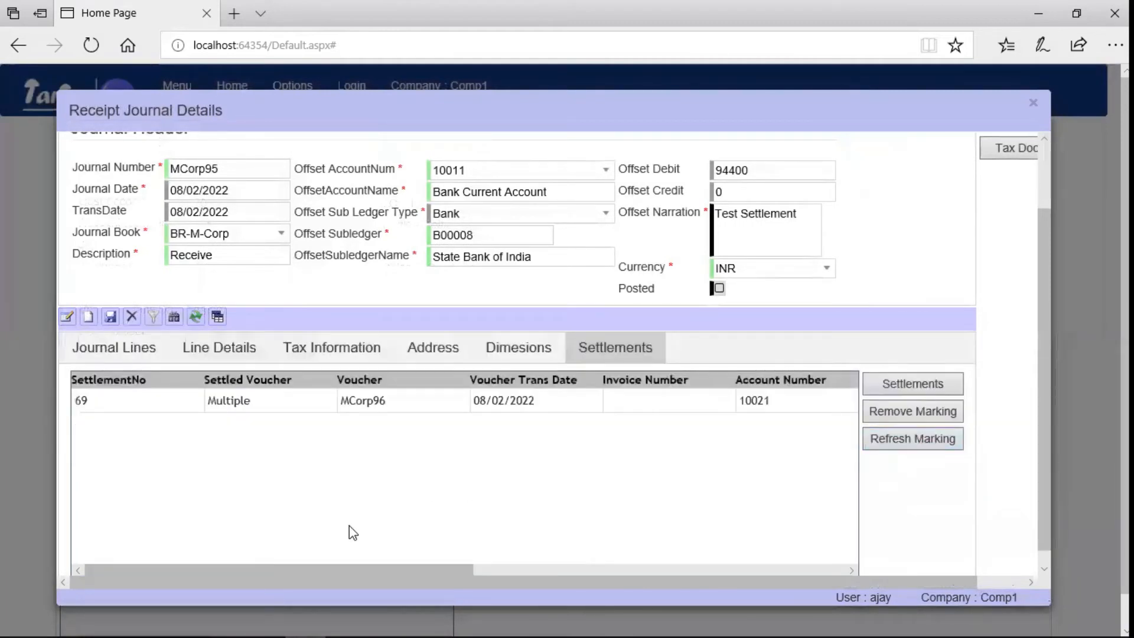
# Review the receipt journal's subledger entries for the customer and bank accounts, and close the list
pyautogui.moveTo(352, 569); pyautogui.dragTo(284, 584)
pyautogui.moveTo(1040, 375); pyautogui.dragTo(1053, 241)
pyautogui.hscroll(1, 929, 366)
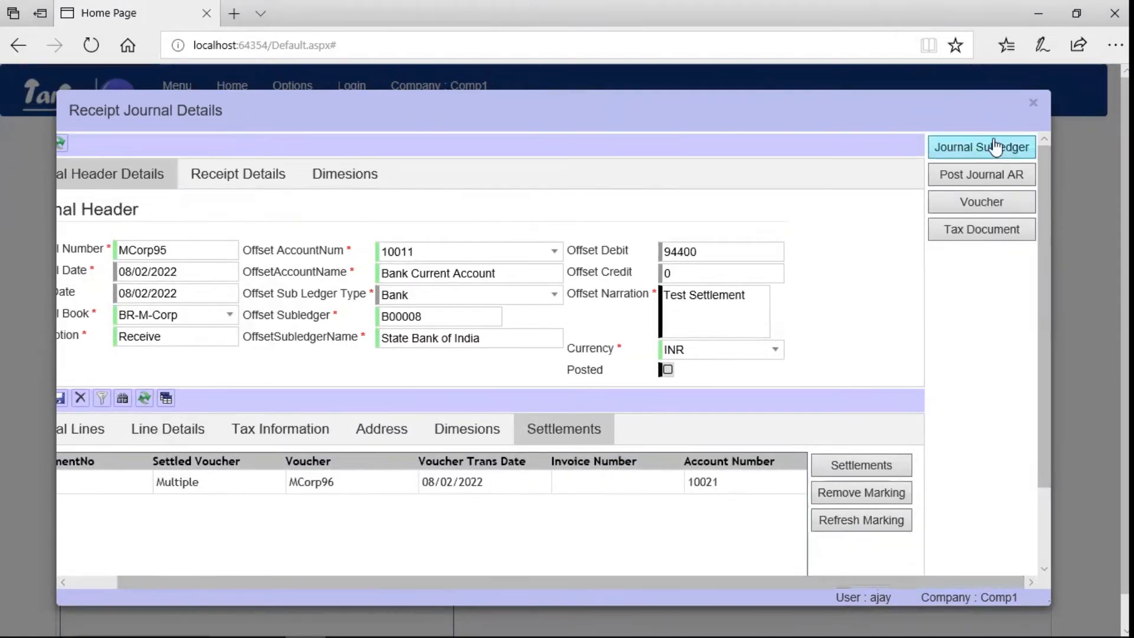
pyautogui.click(990, 145)
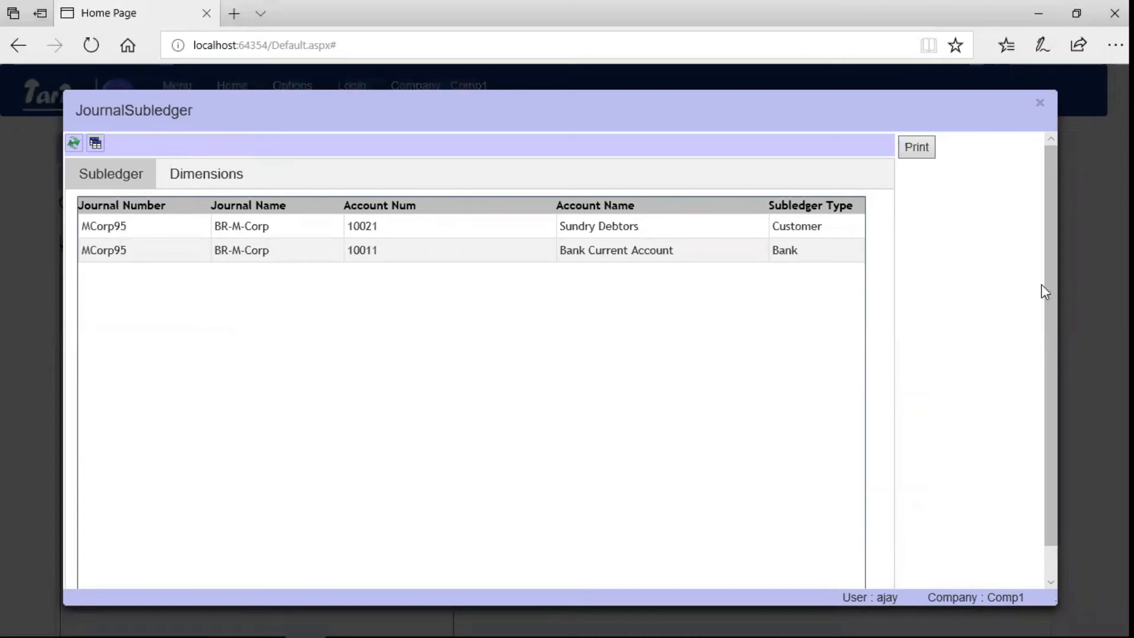
pyautogui.moveTo(1041, 288); pyautogui.dragTo(1053, 356)
pyautogui.moveTo(471, 574); pyautogui.dragTo(827, 575)
pyautogui.click(1041, 106)
# Post the receipt journal and open its voucher
pyautogui.click(988, 182)
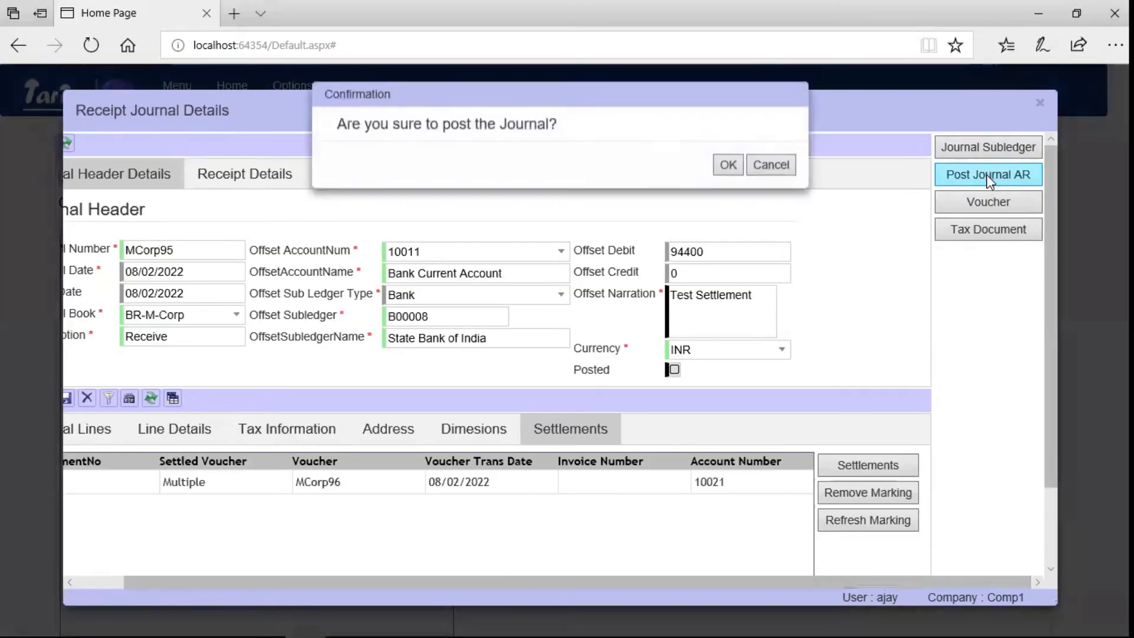
pyautogui.click(728, 173)
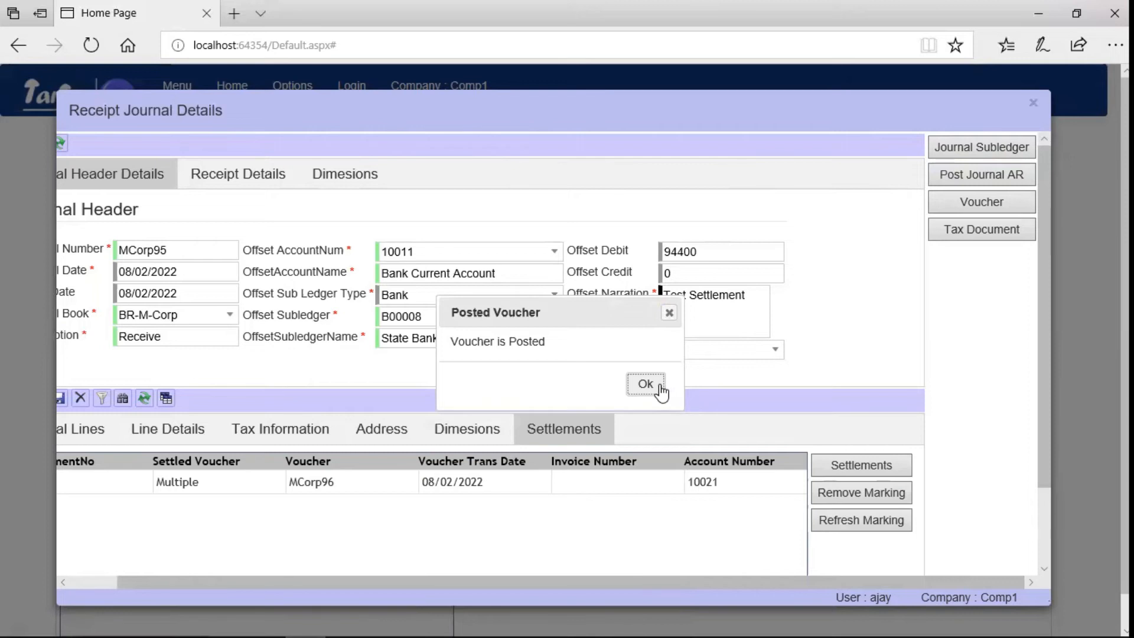
pyautogui.click(660, 389)
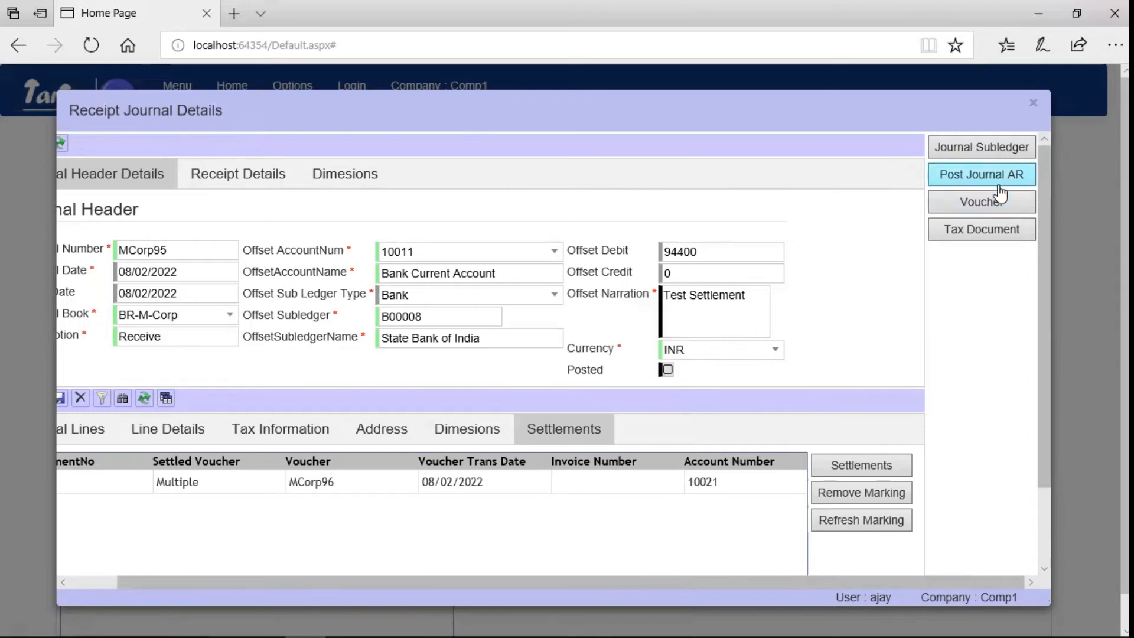
pyautogui.click(997, 207)
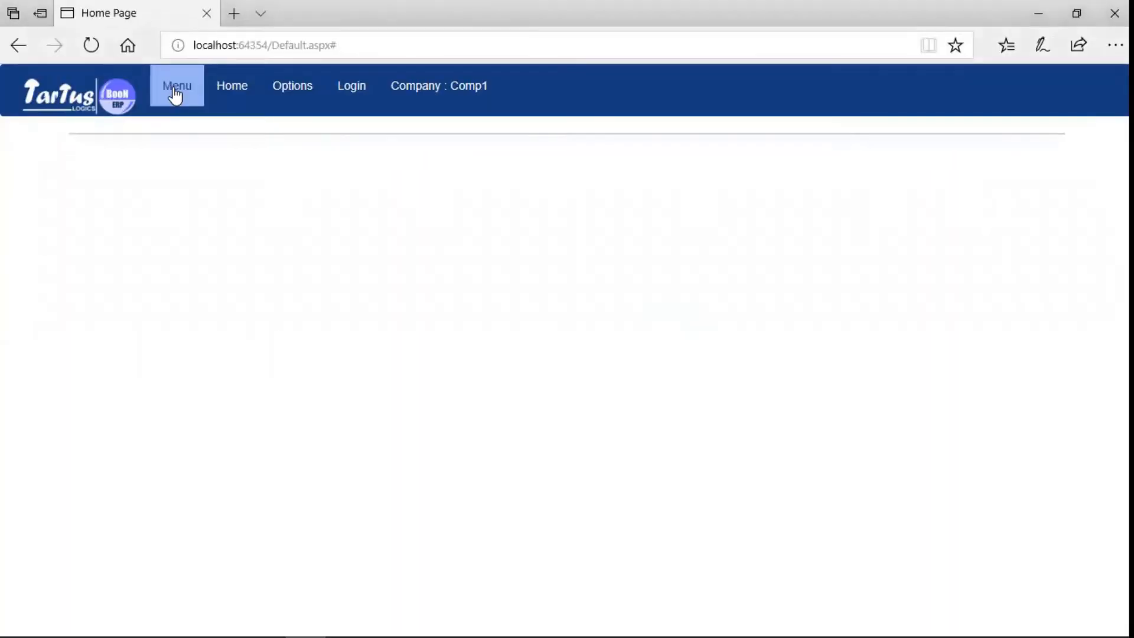
# Open the Customers form under the Sales Management processes and select ABC Services
pyautogui.click(177, 90)
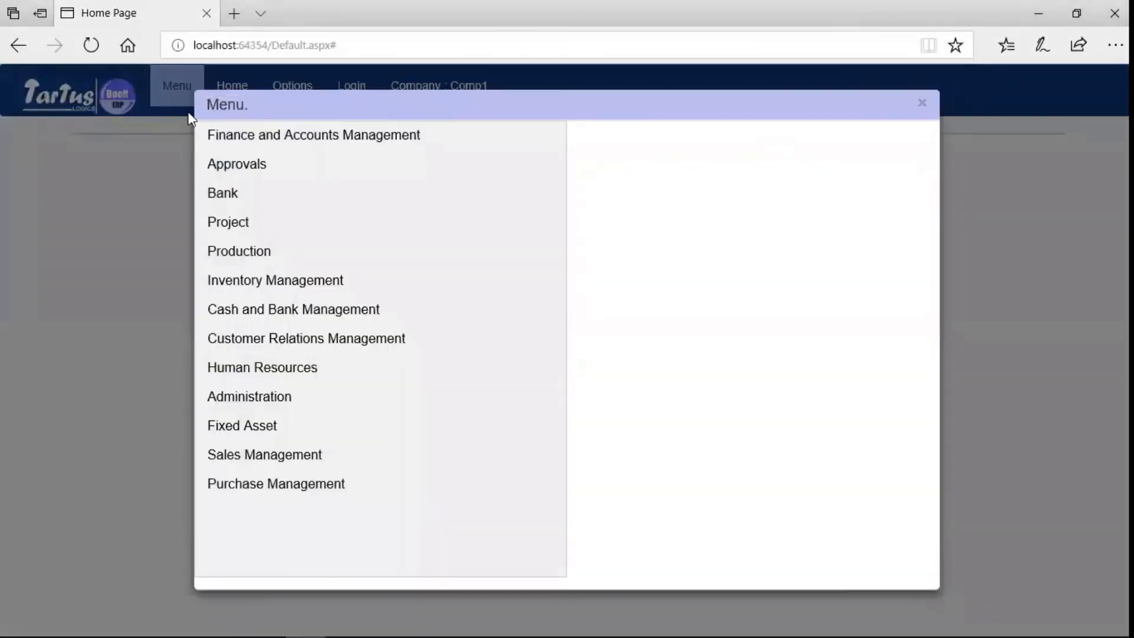
pyautogui.click(248, 456)
pyautogui.click(607, 155)
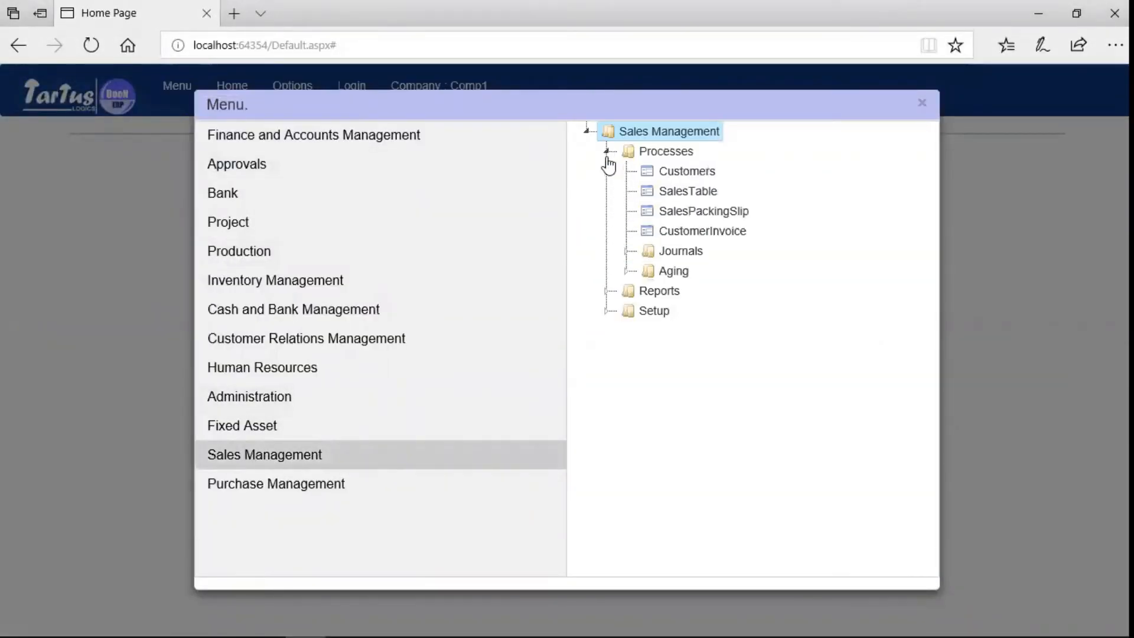
pyautogui.click(673, 173)
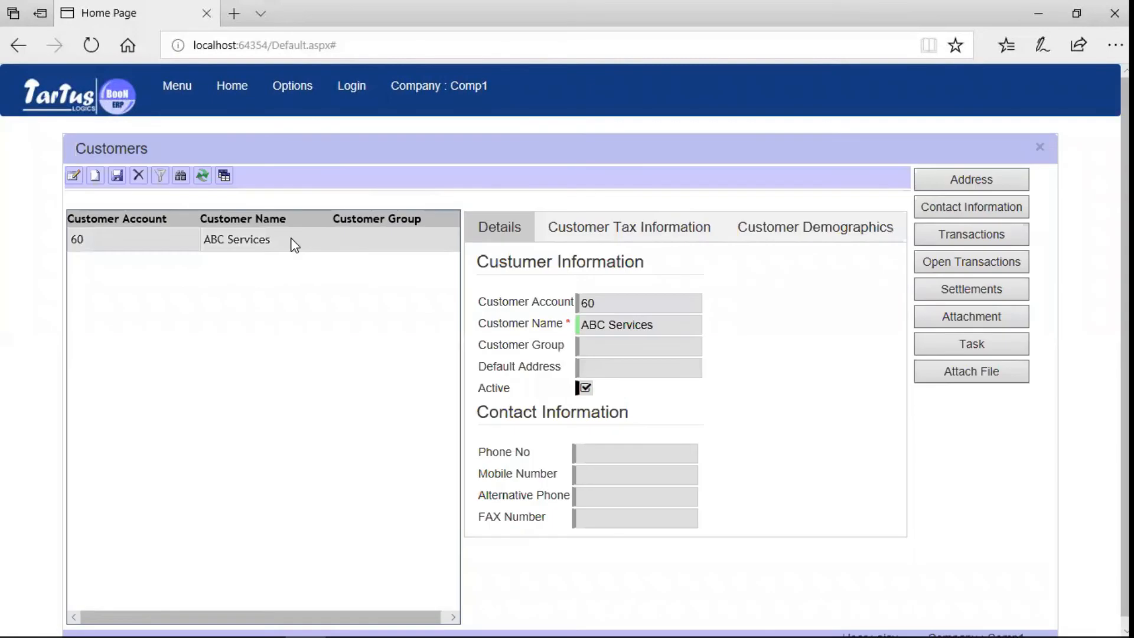
pyautogui.click(291, 237)
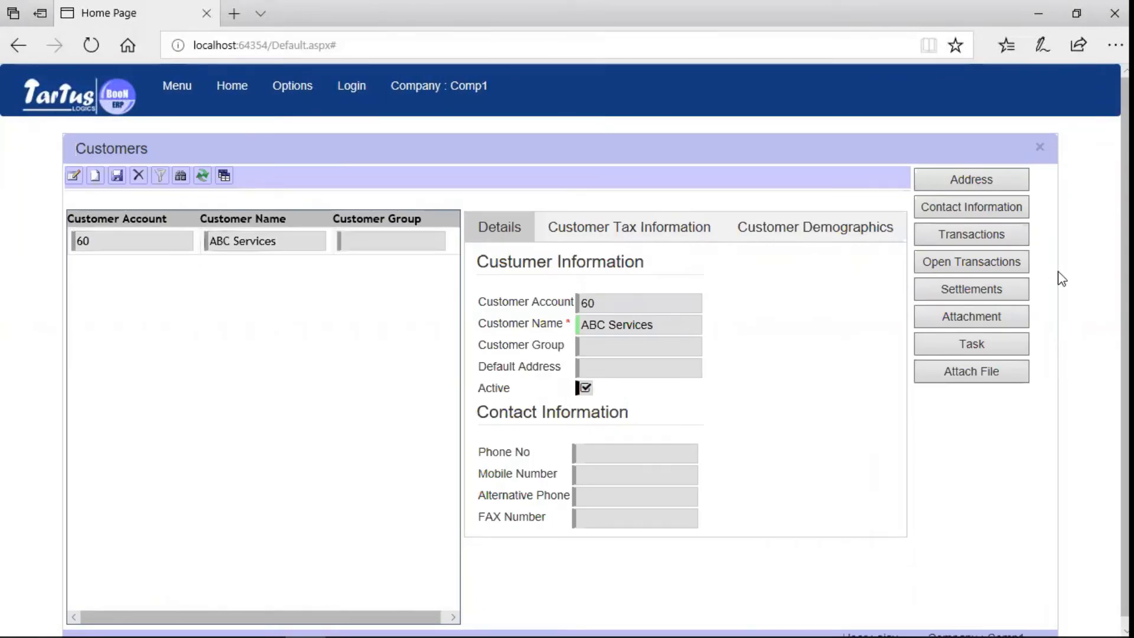
# Check the customer's open transactions, and review the customer's settlement records with their transaction and offset vouchers
pyautogui.click(966, 265)
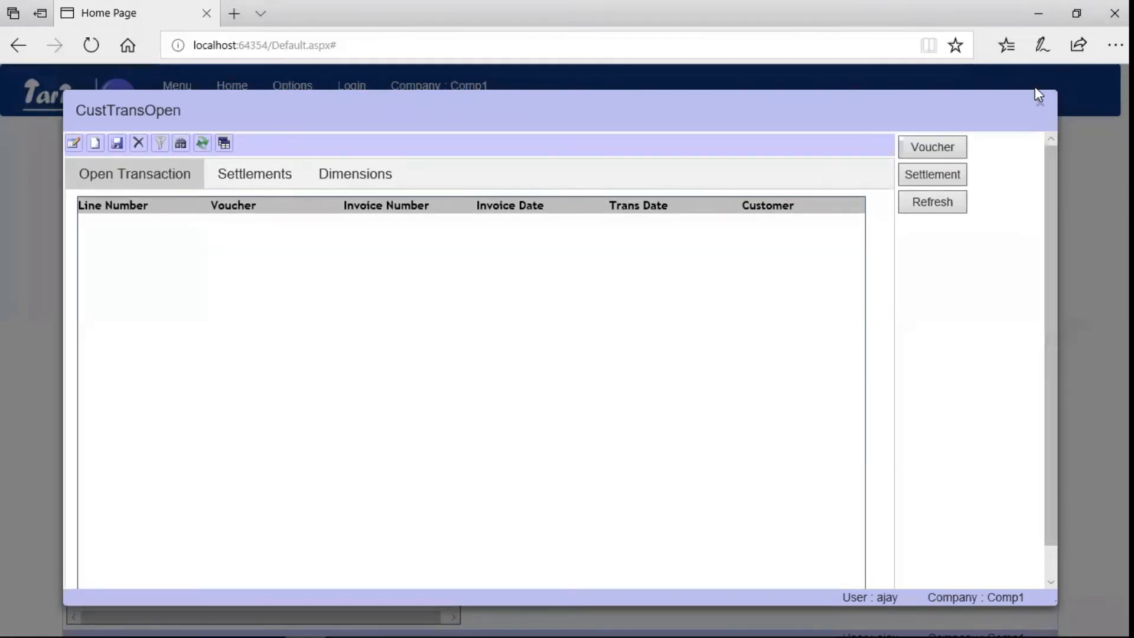
pyautogui.click(1039, 108)
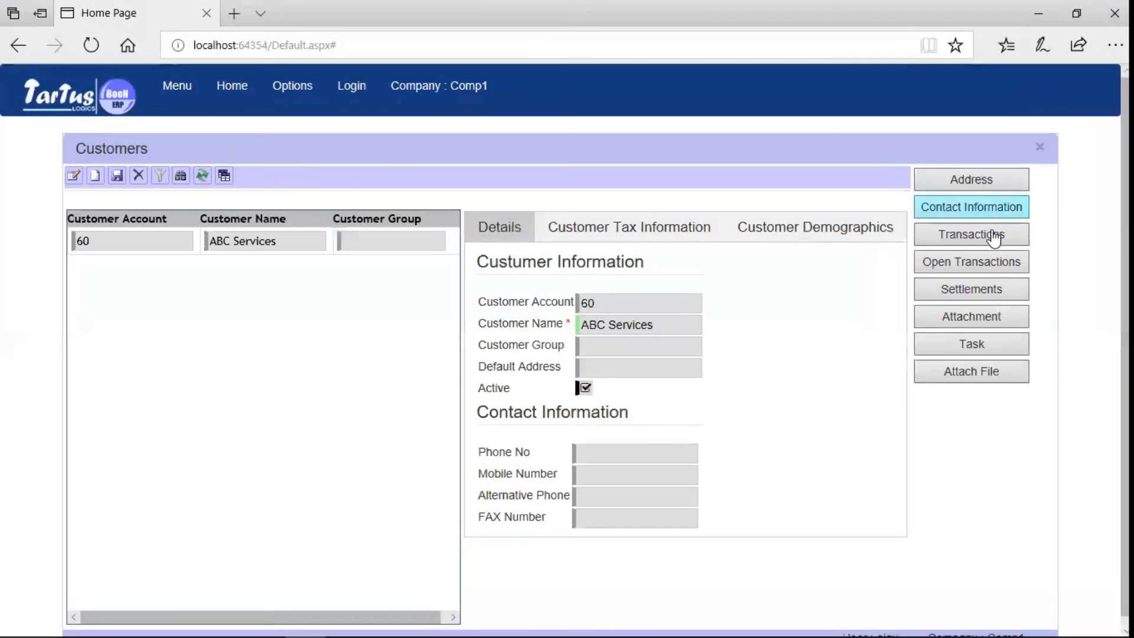
pyautogui.click(984, 295)
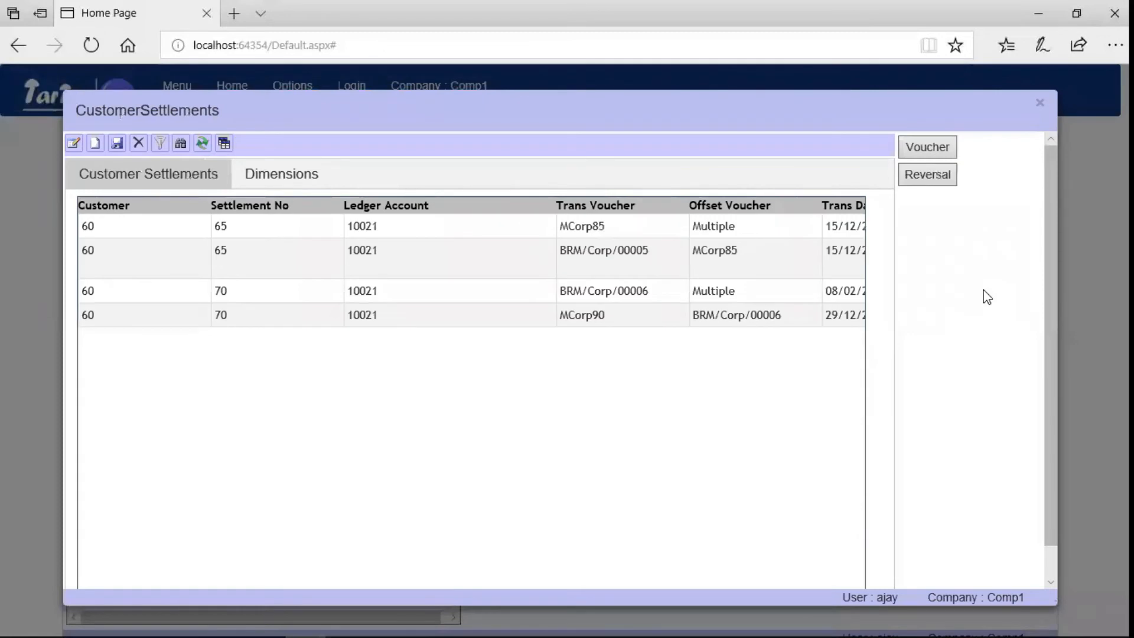
pyautogui.moveTo(1052, 296); pyautogui.dragTo(1051, 322)
pyautogui.moveTo(505, 574); pyautogui.dragTo(741, 573)
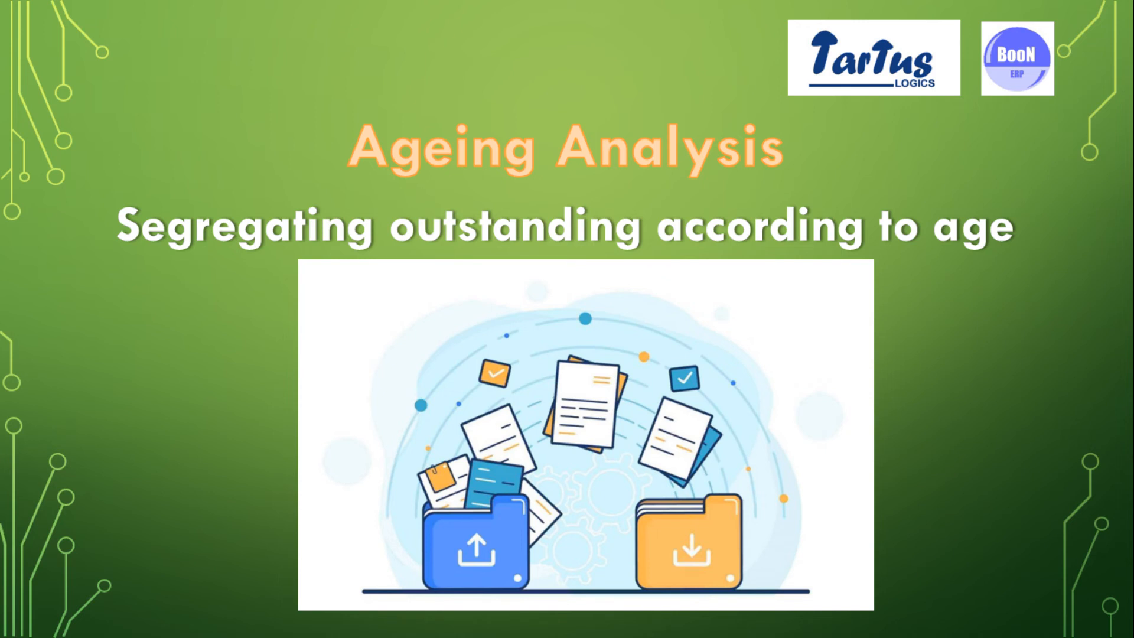
pyautogui.press('Right')
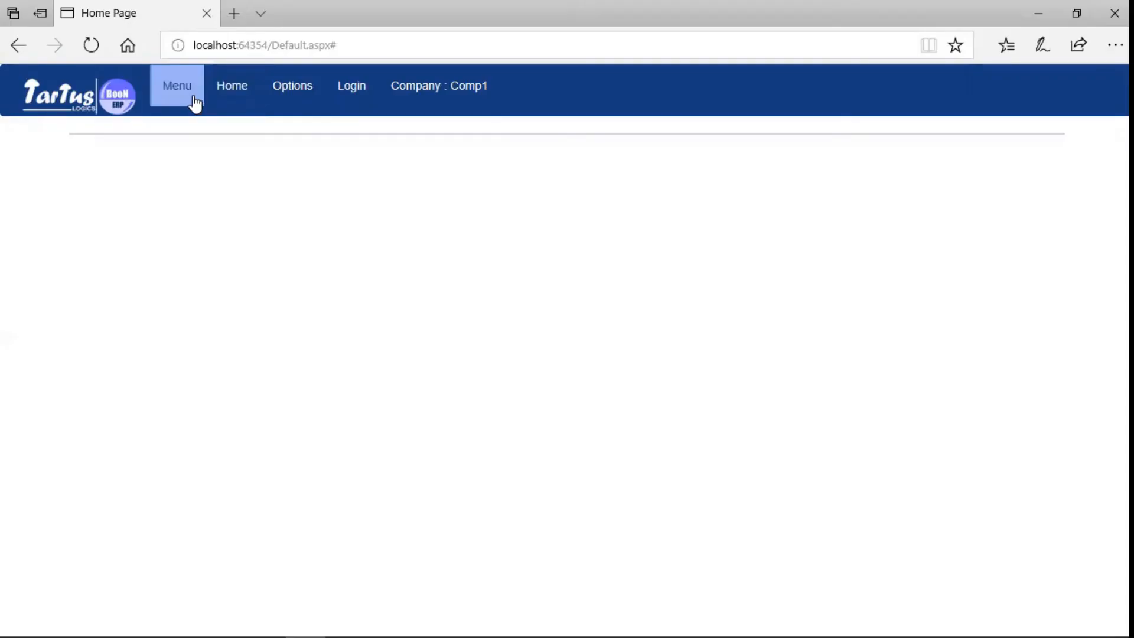
# Open the Account Receivable Parameters form from the Sales Management setup
pyautogui.click(193, 100)
pyautogui.click(251, 458)
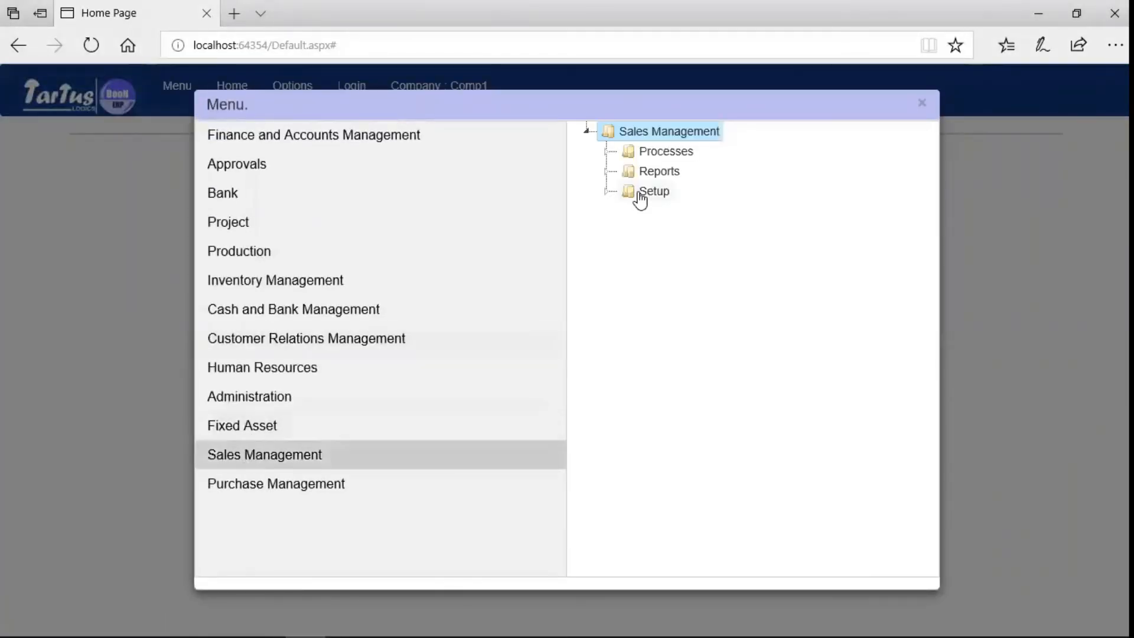
pyautogui.click(608, 192)
pyautogui.click(687, 235)
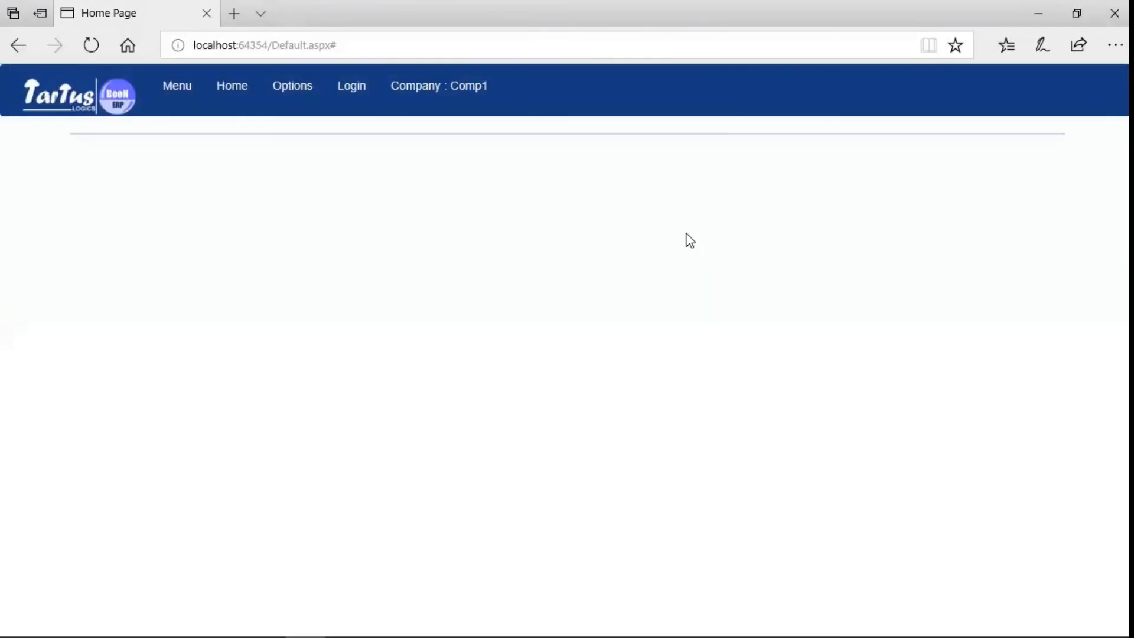
# Edit the receivable parameters to set Aging Buckets 1, 2 and 3 to 30, 60 and 90 days, and save
pyautogui.click(80, 177)
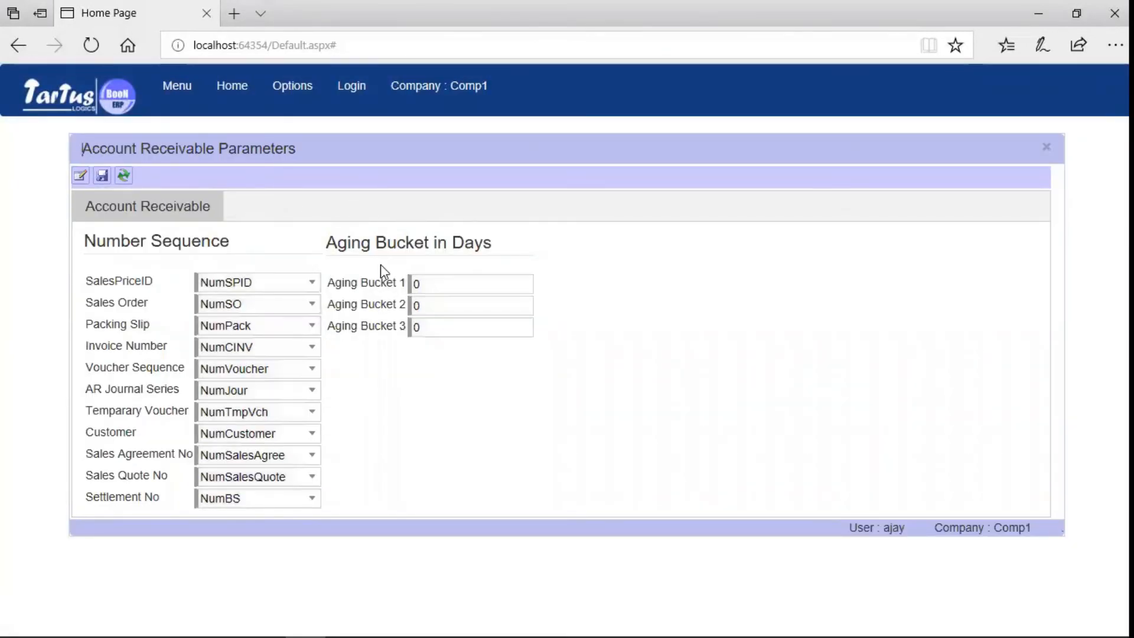
pyautogui.click(427, 284)
pyautogui.press('BackSpace')
pyautogui.write('30')
pyautogui.click(425, 305)
pyautogui.press('BackSpace')
pyautogui.write('60')
pyautogui.click(432, 329)
pyautogui.press('BackSpace')
pyautogui.write('90')
pyautogui.click(102, 179)
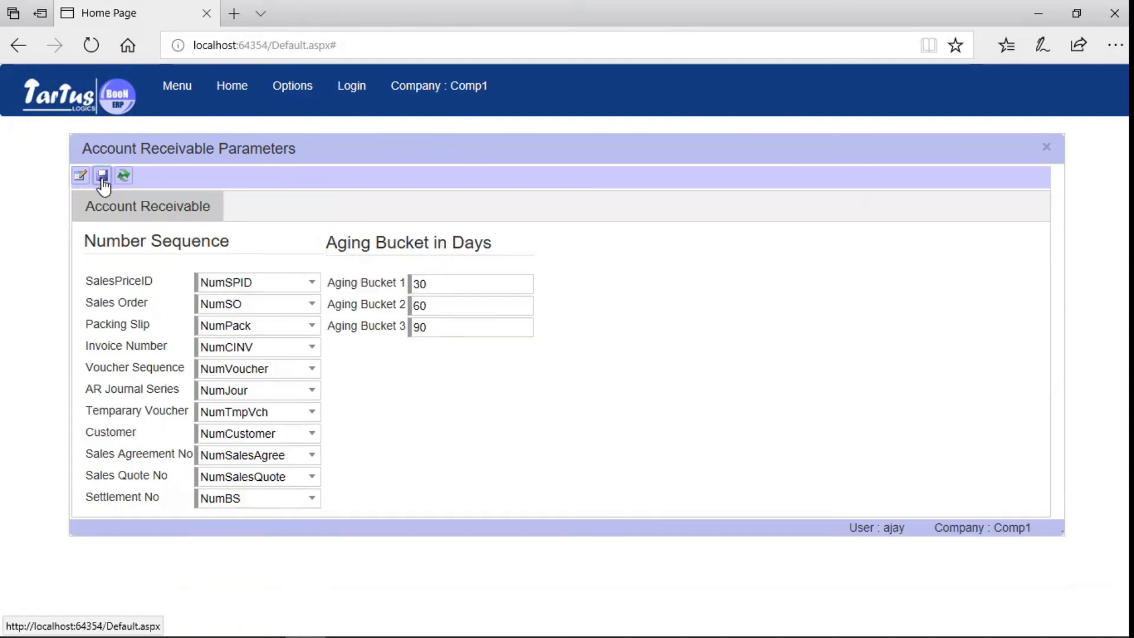
# Open the Customer Ageing form from the ageing analysis processes of Sales Management
pyautogui.click(184, 85)
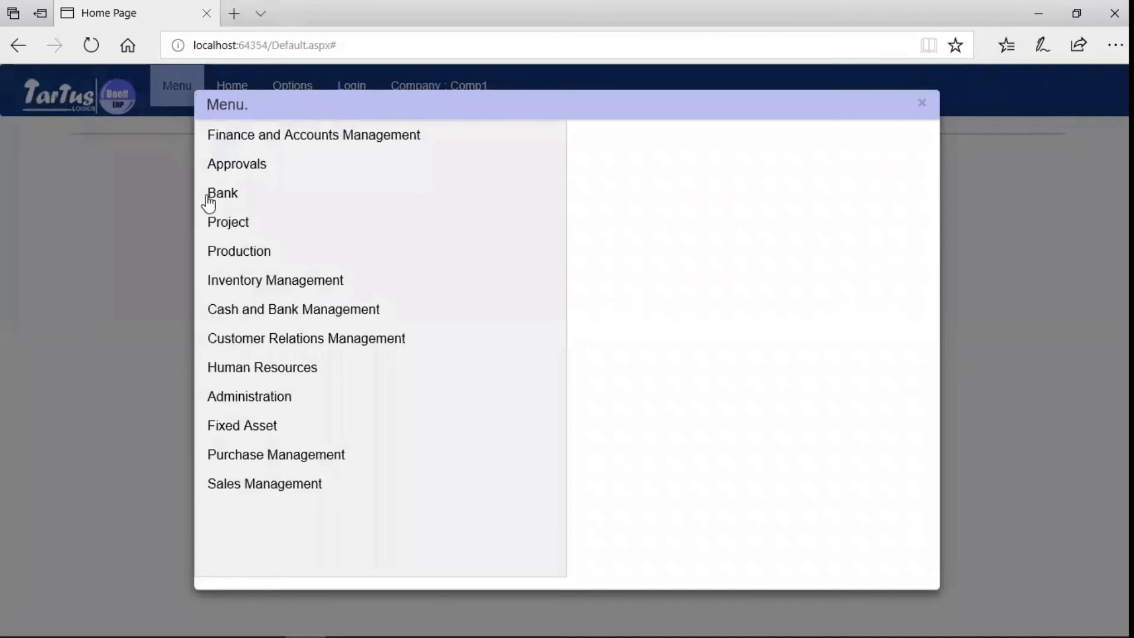
pyautogui.click(263, 489)
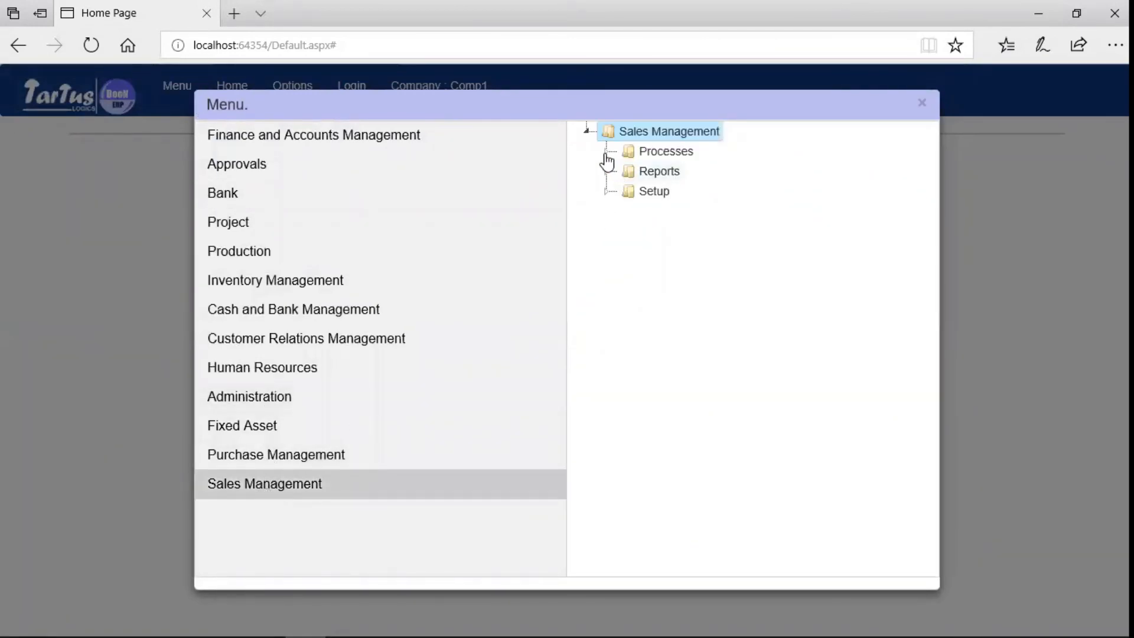
pyautogui.click(607, 151)
pyautogui.click(627, 272)
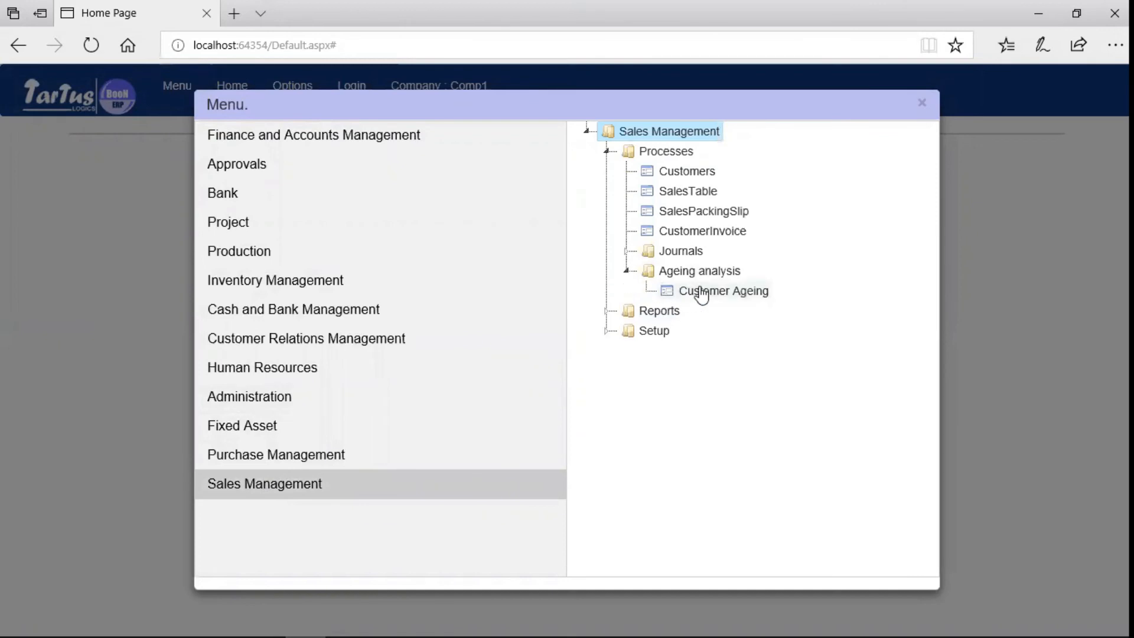
pyautogui.click(703, 292)
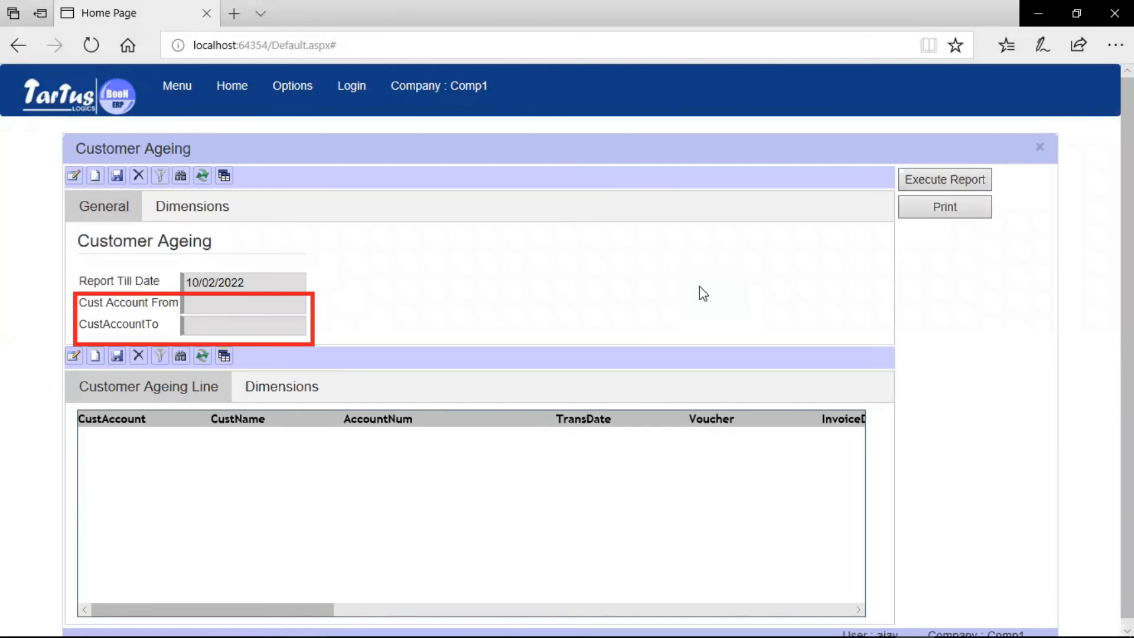
# Execute the customer ageing report for all customers and review the debit, credit and total columns of each bucket in the ageing lines
pyautogui.click(982, 185)
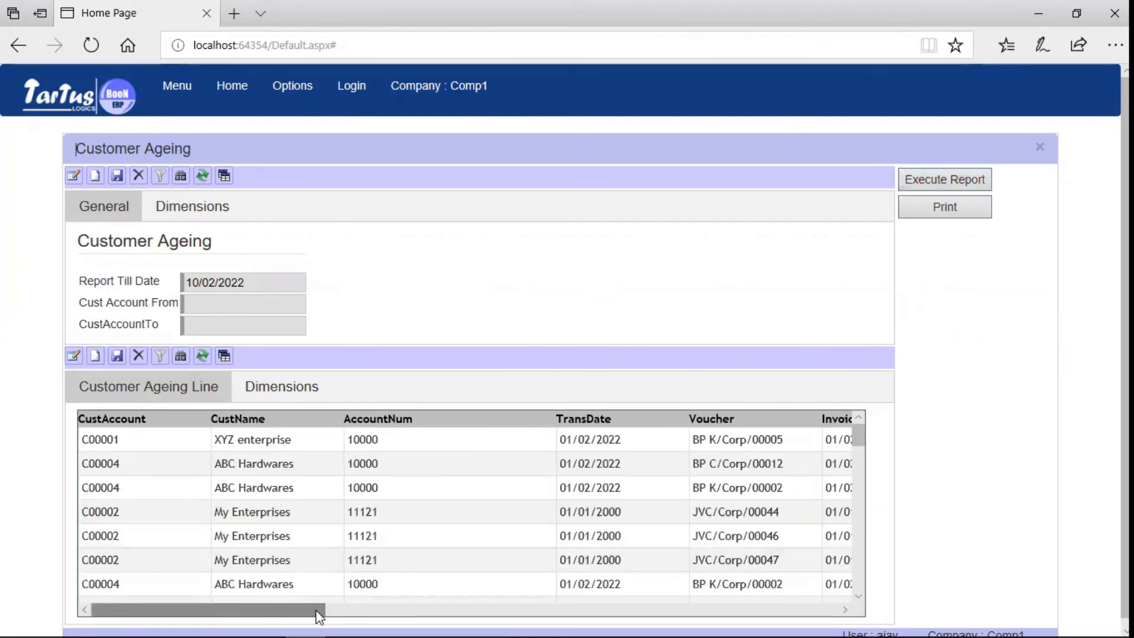
pyautogui.moveTo(314, 609); pyautogui.dragTo(532, 609)
pyautogui.click(543, 441)
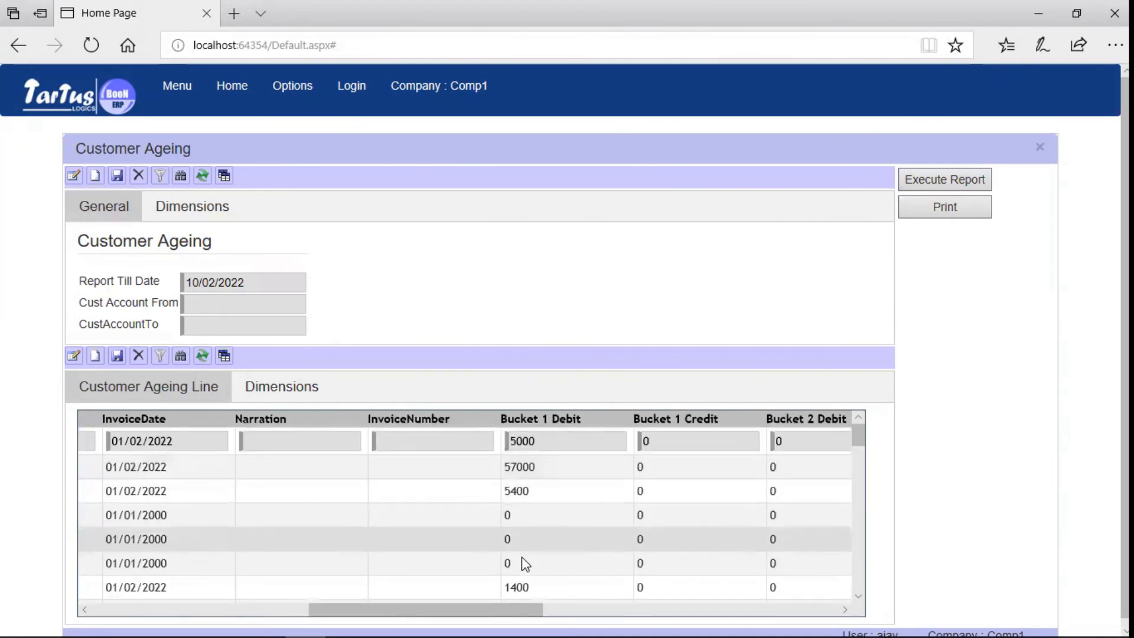
pyautogui.moveTo(503, 614); pyautogui.dragTo(862, 443)
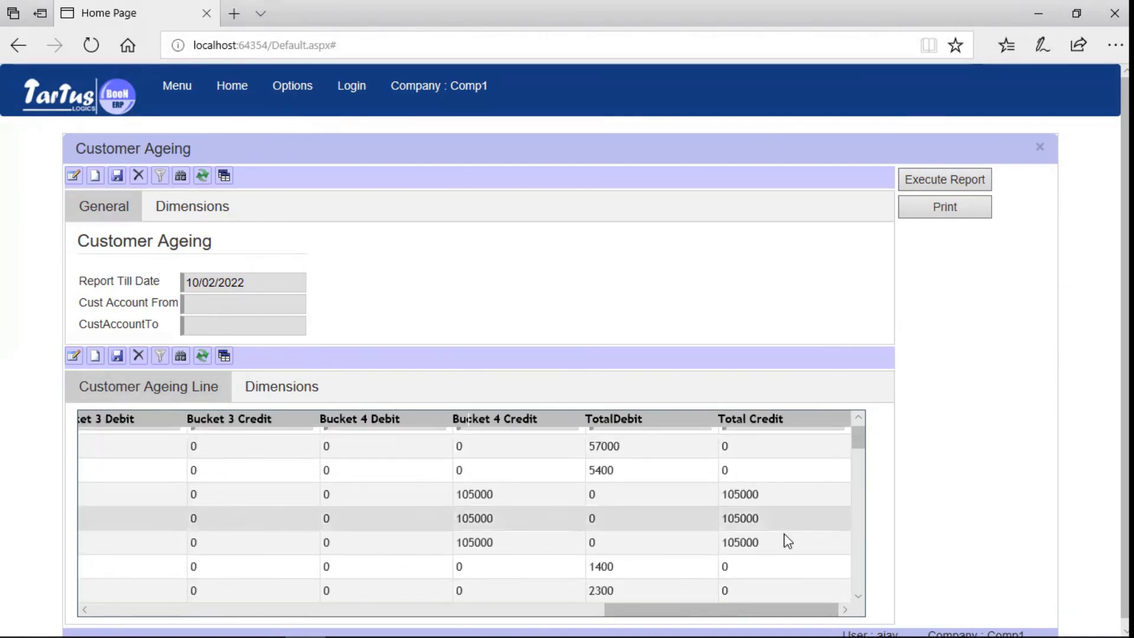
pyautogui.moveTo(715, 613); pyautogui.dragTo(522, 618)
pyautogui.moveTo(522, 618); pyautogui.dragTo(487, 618)
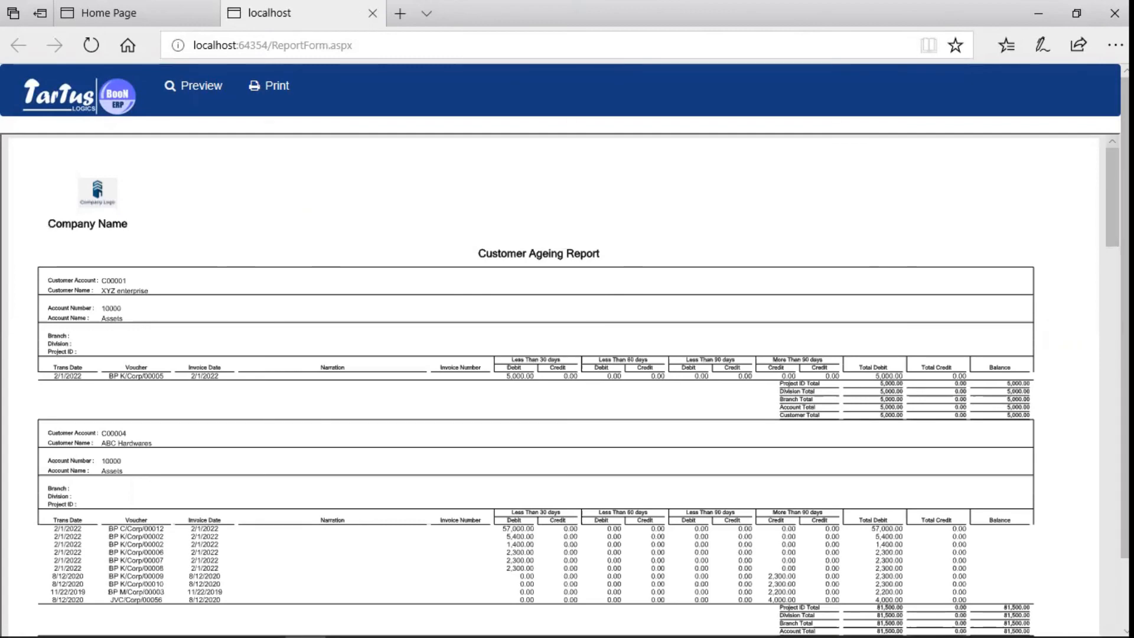
# Examine the printable Customer Ageing Report, enlarging it to read the 30, 60 and 90 day amounts per customer account
pyautogui.scroll(-4, 571, 359)
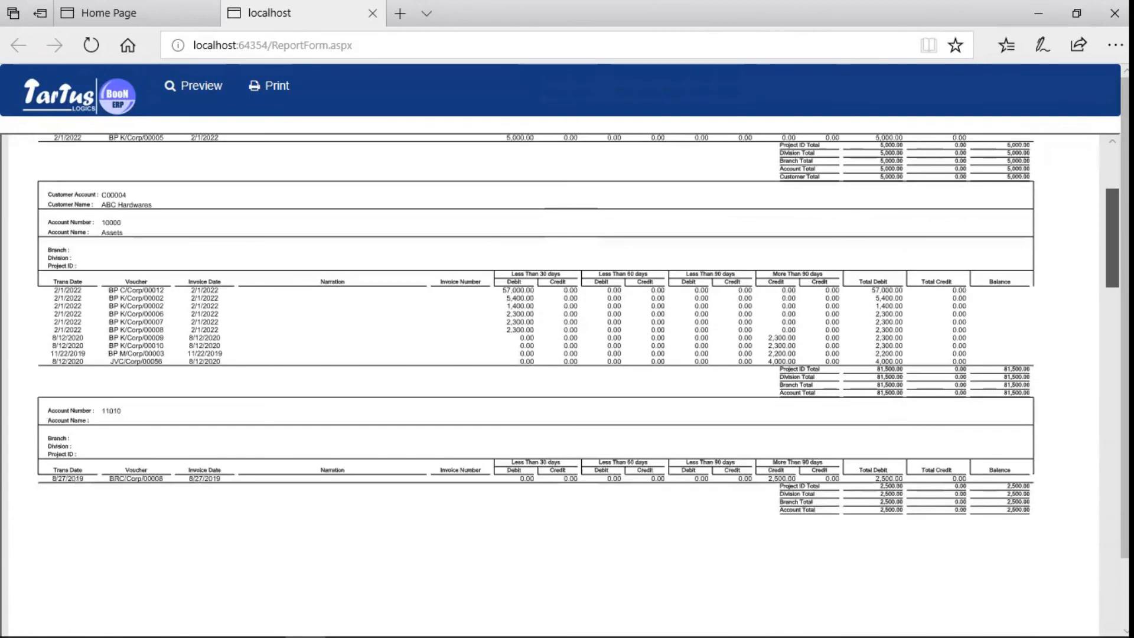
pyautogui.hotkey('ctrl', '+')
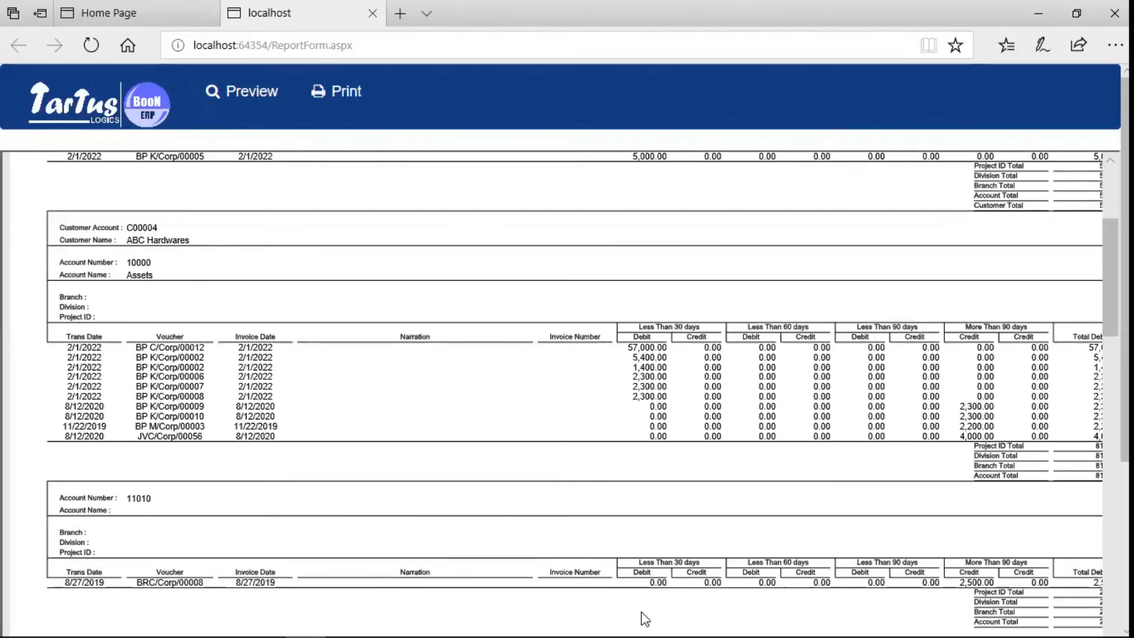
pyautogui.scroll(-1, 565, 346)
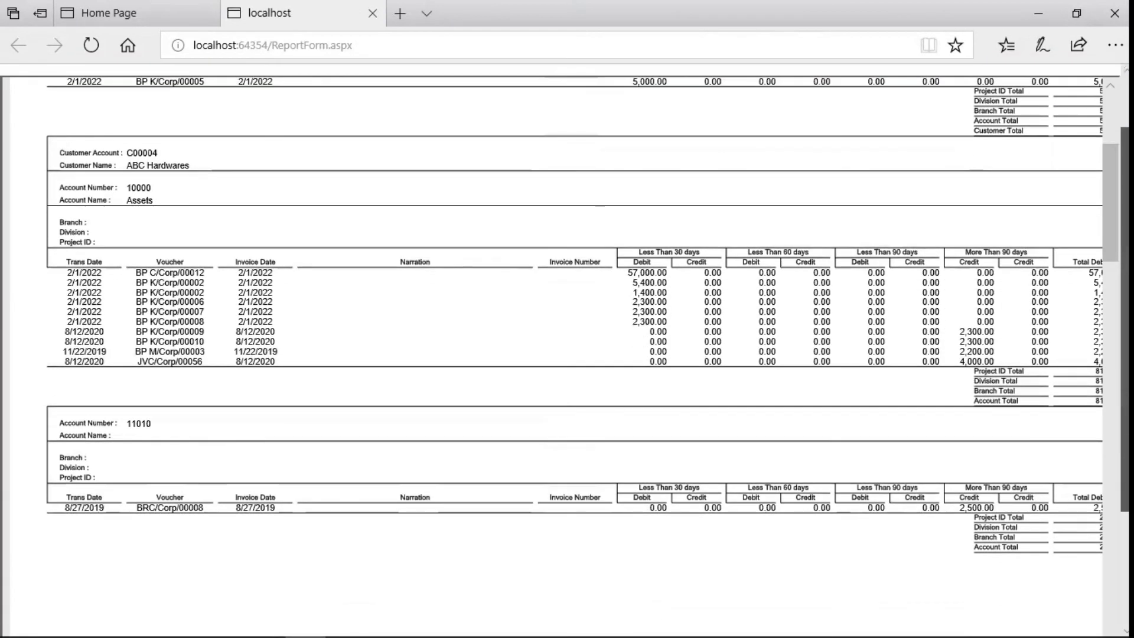